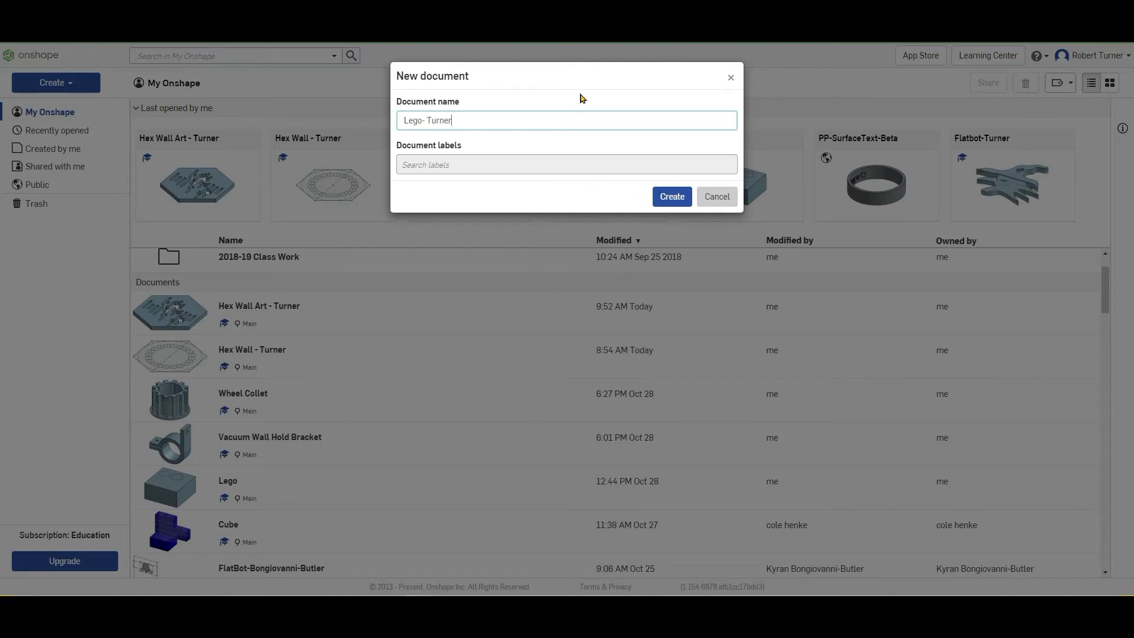
Step: Create the named Lego document and start a sketch on the Top plane, viewed face-on
left_click(673, 197)
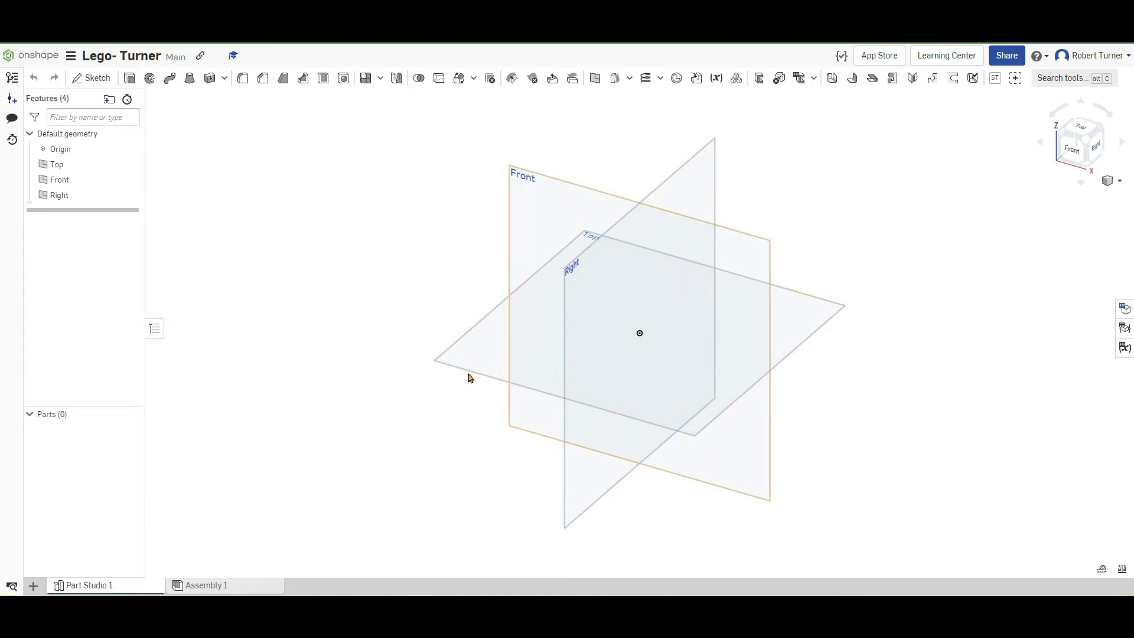
left_click(95, 78)
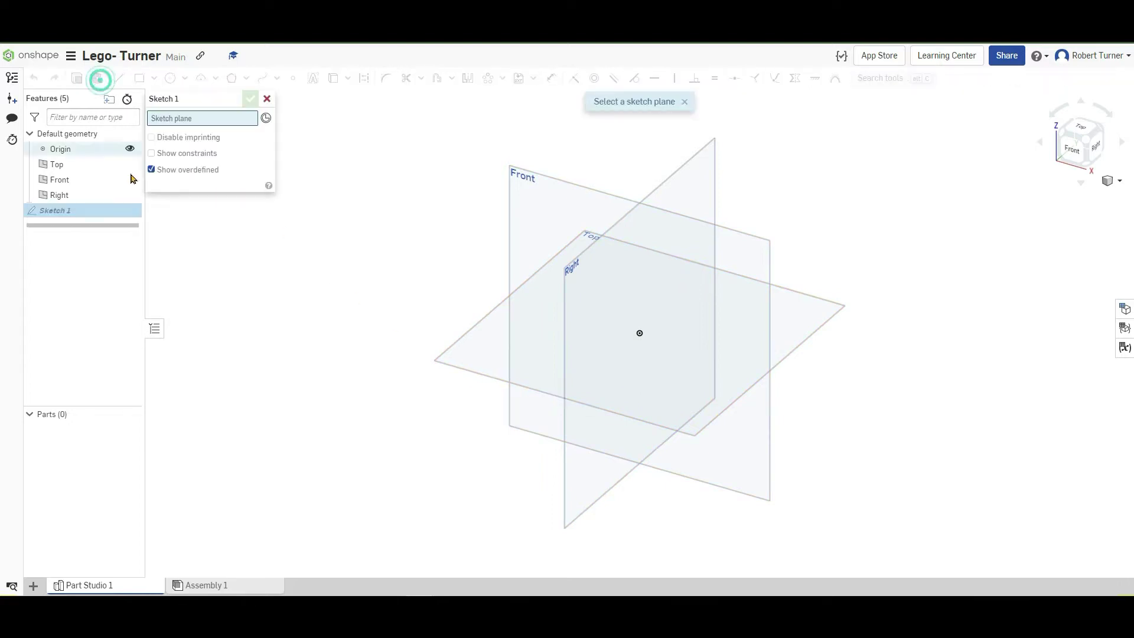
left_click(478, 353)
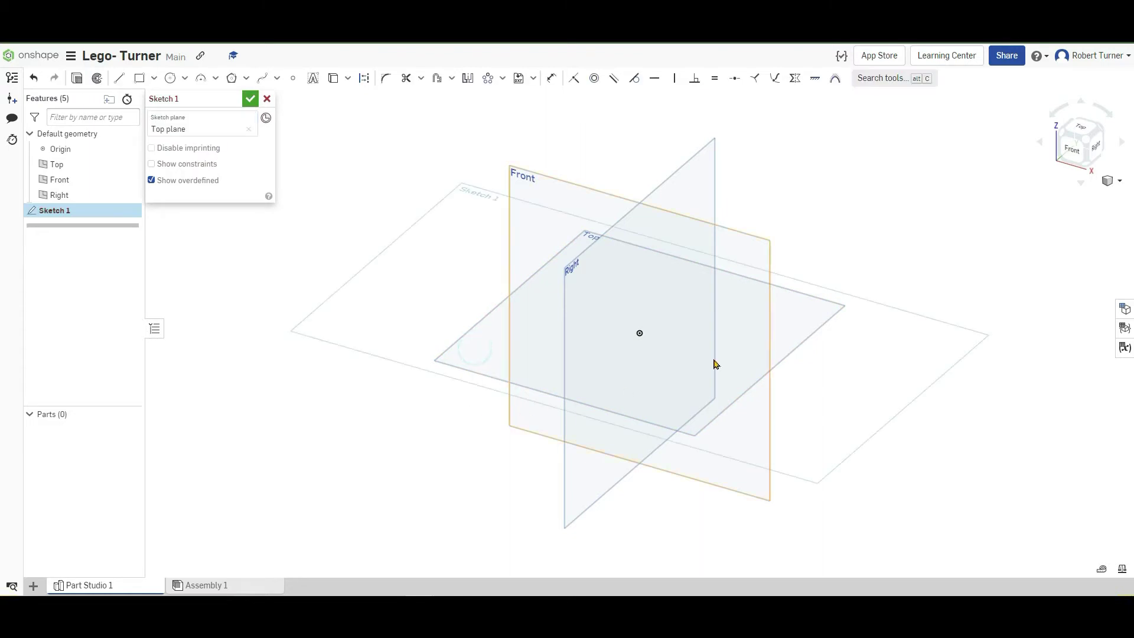
key("n")
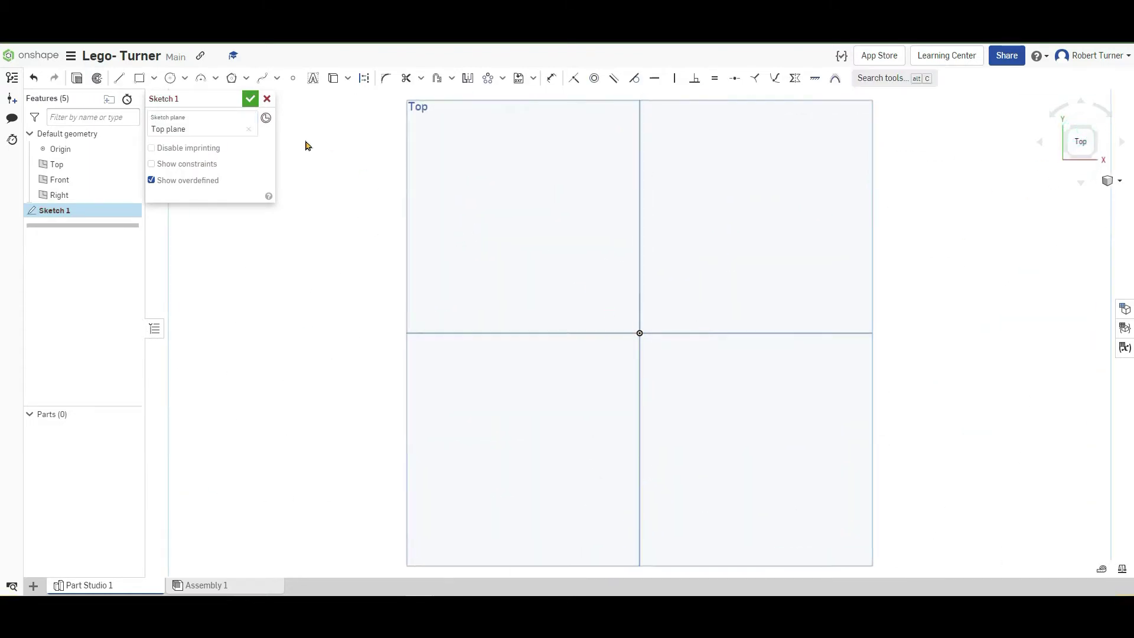
Step: Sketch a corner rectangle from the origin, set its width and height to 1.2 in each, and finish the sketch
left_click(139, 78)
left_click(642, 332)
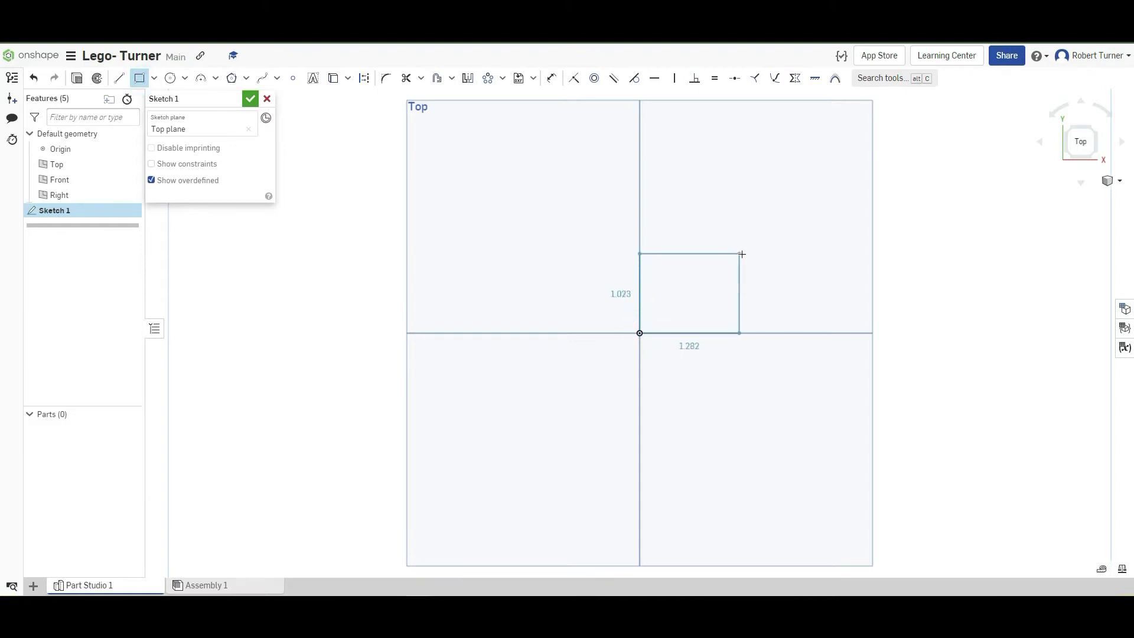
left_click(748, 238)
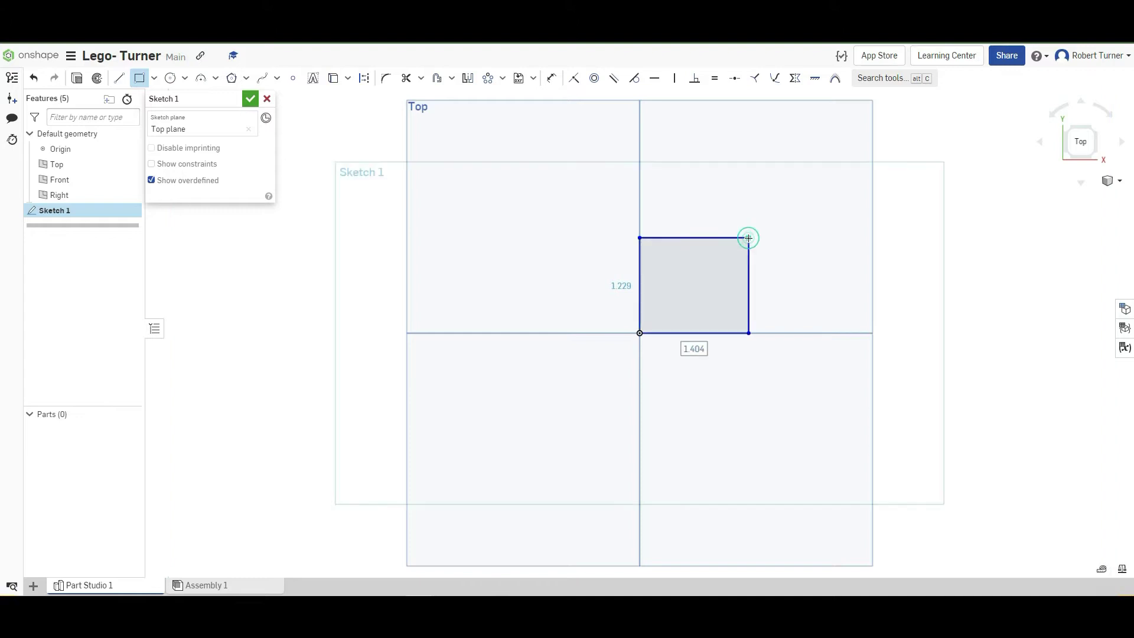
type("1.2")
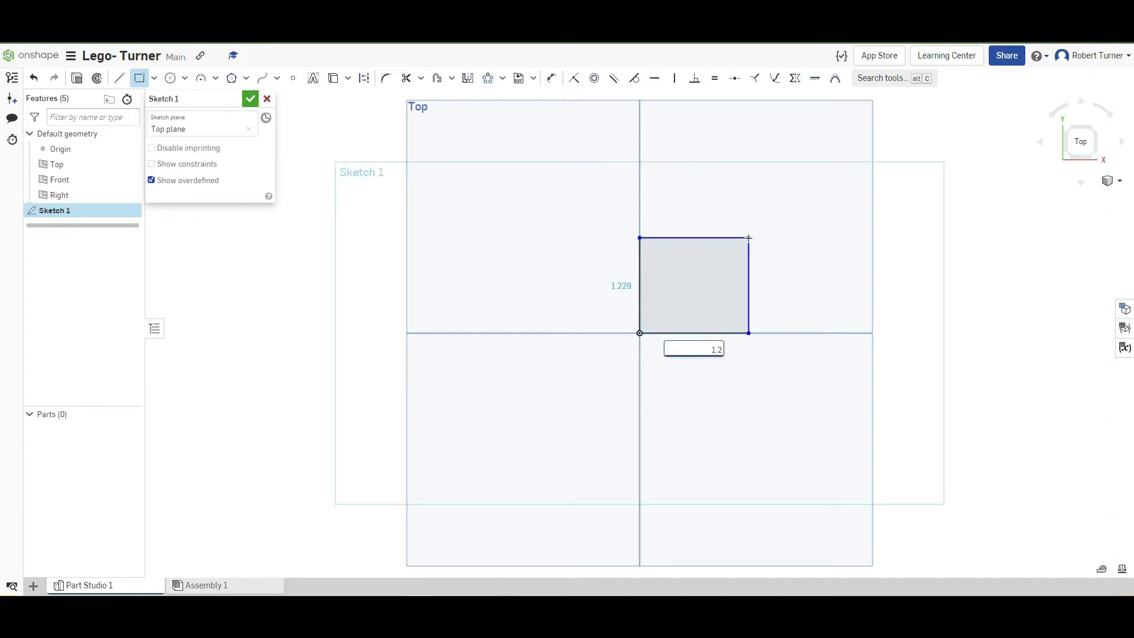
key("Return")
key("Tab")
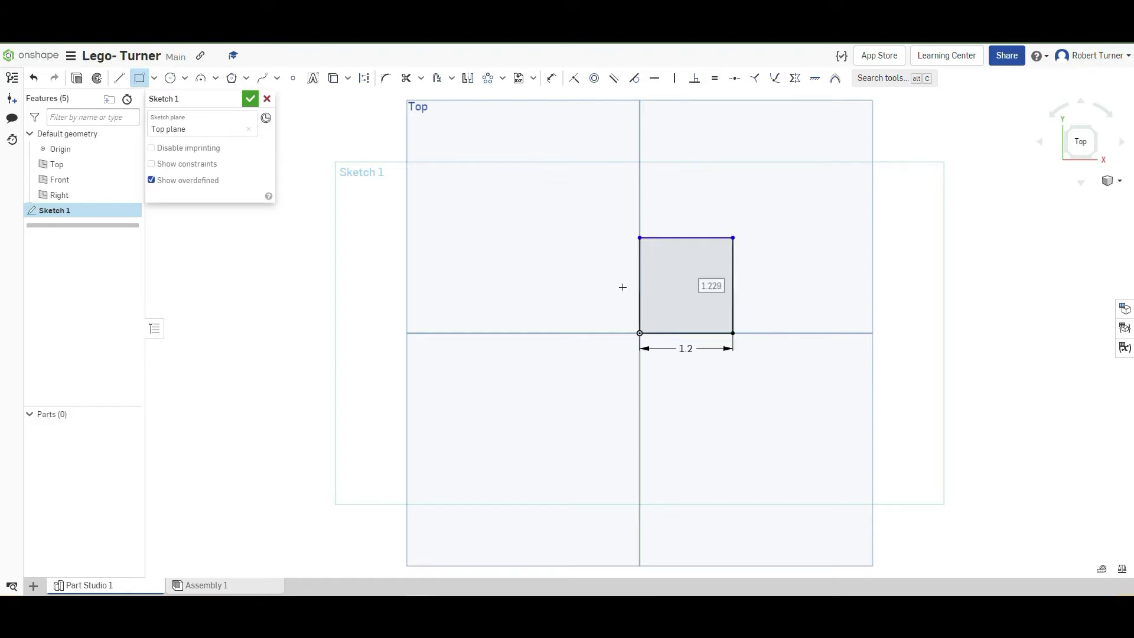
type("1.2")
key("Return")
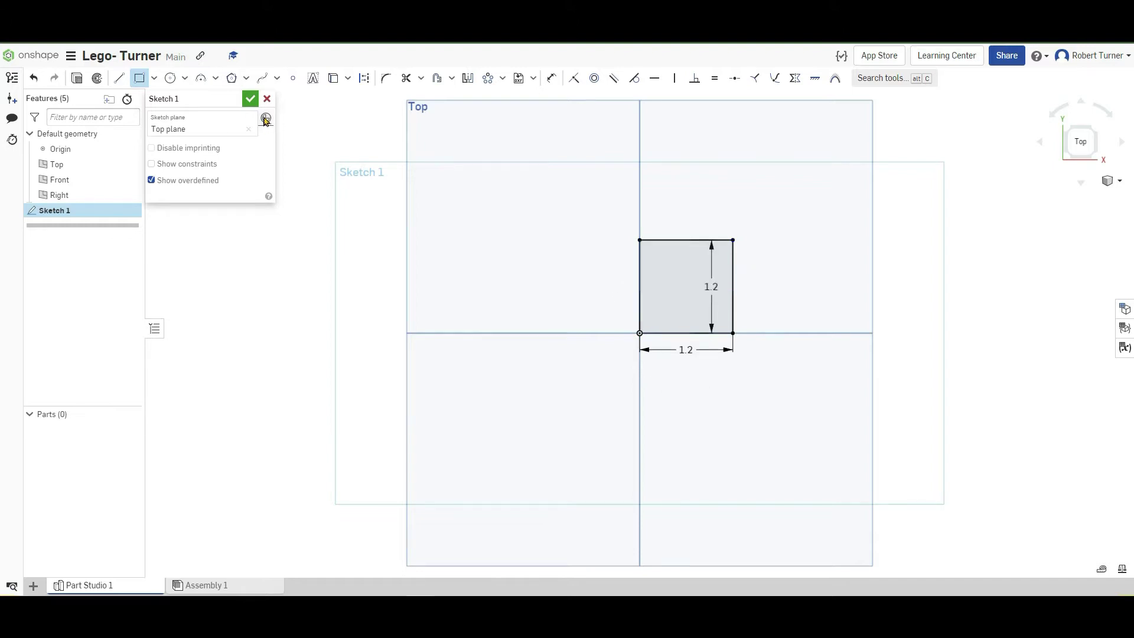
left_click(251, 99)
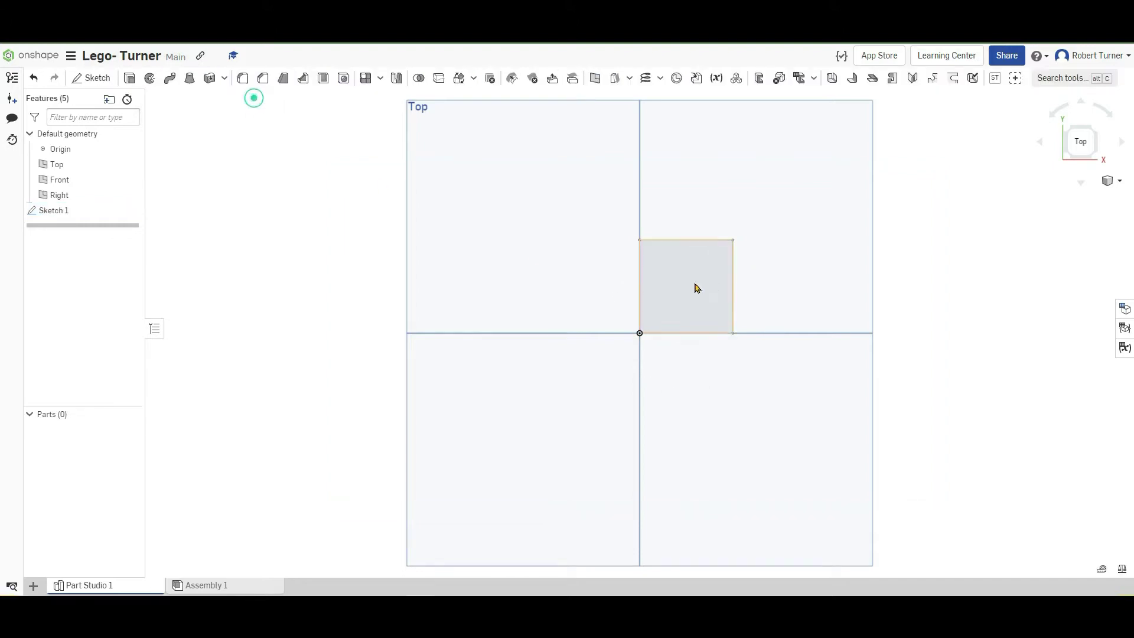
Step: Extrude the square sketch region as a new solid with a blind depth of 0.75 in
mouse_move(698, 409)
right_mouse_down()
mouse_move(689, 400)
mouse_move(696, 361)
right_mouse_up()
left_click(128, 79)
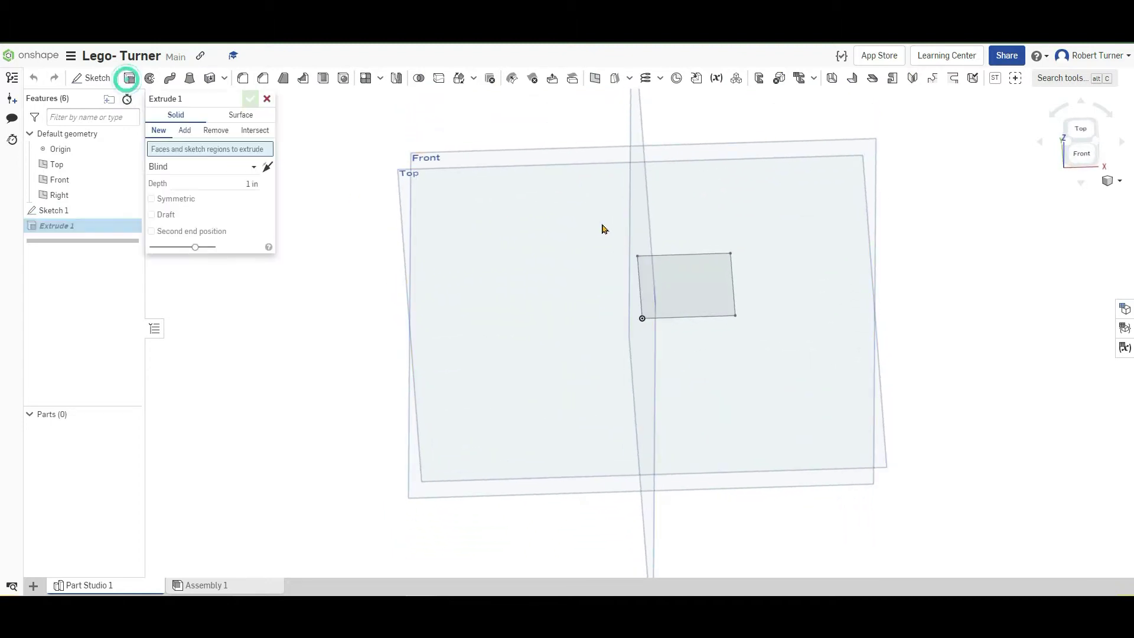
left_click(681, 276)
right_click_drag(569, 304, 698, 383)
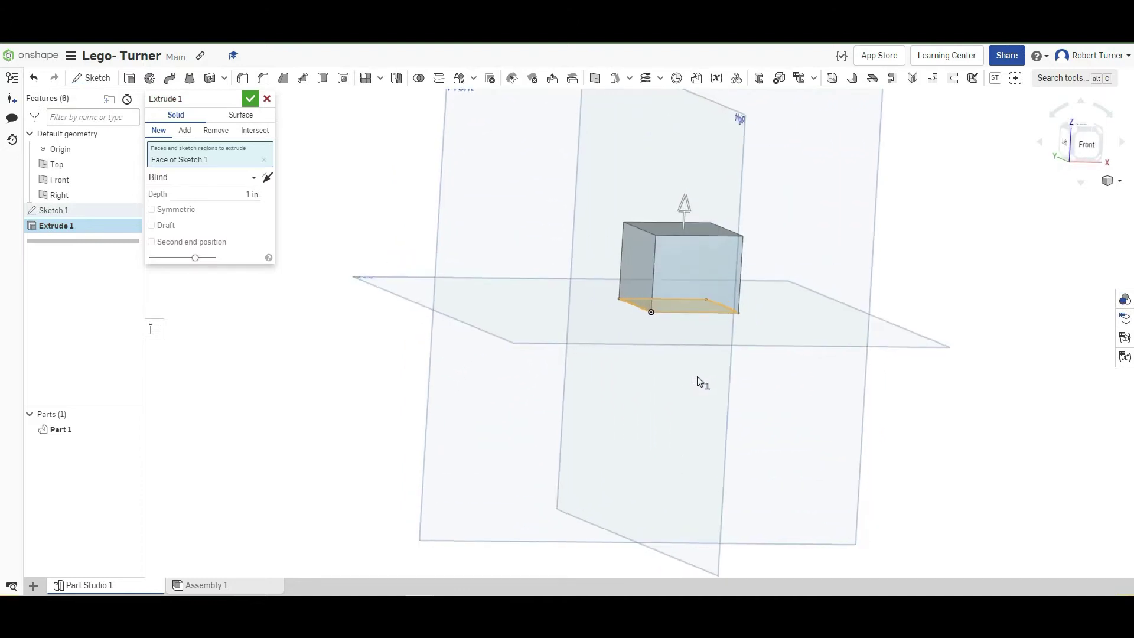
left_click(228, 193)
type("0.75")
key("Return")
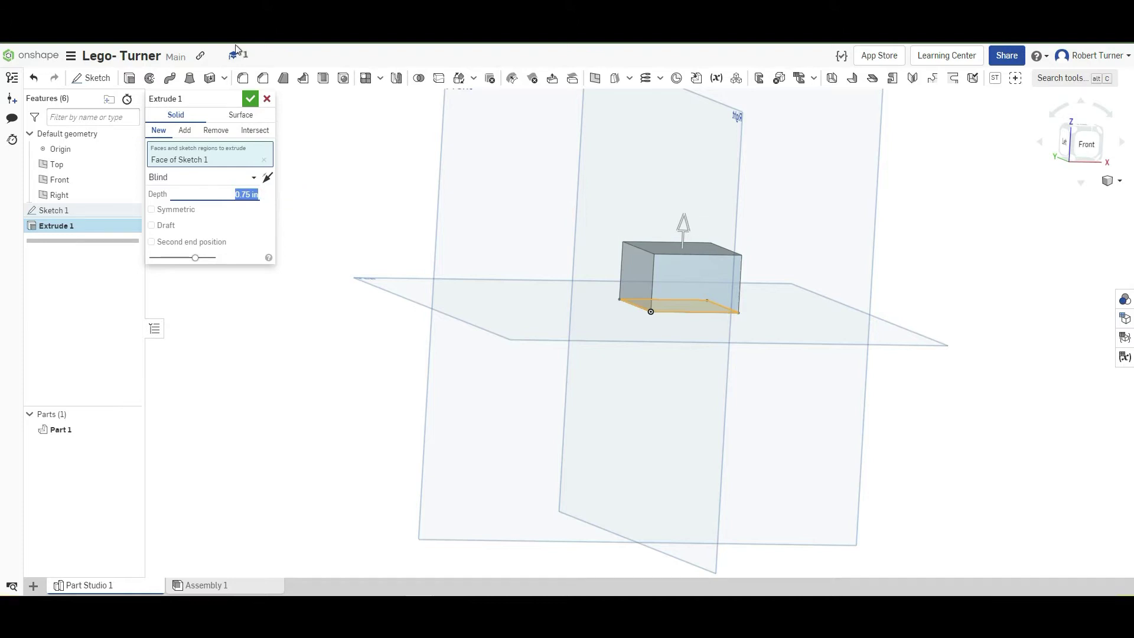
left_click(250, 99)
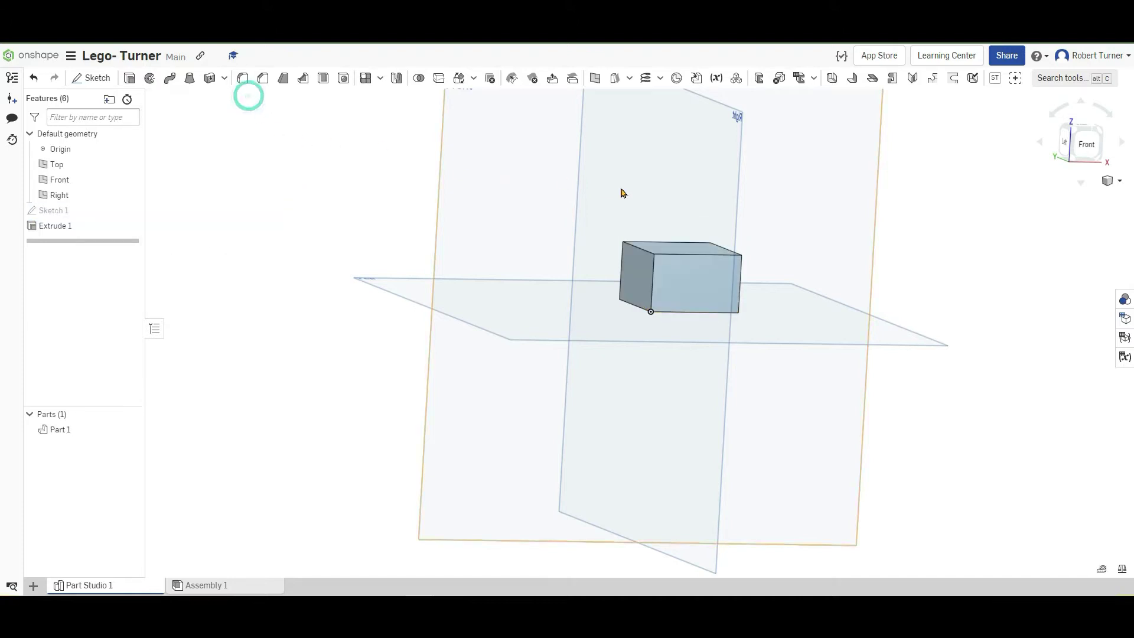
Step: Start a new sketch on the bottom face of the block
right_click_drag(805, 198, 813, 132)
left_click(1083, 160)
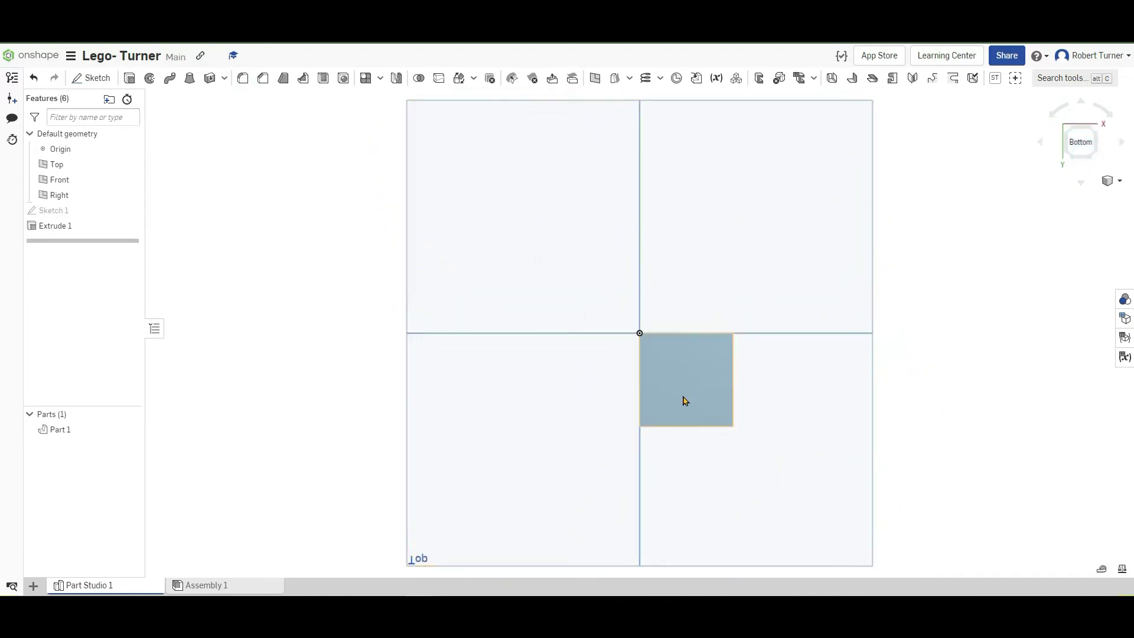
scroll(683, 397, "up", 5)
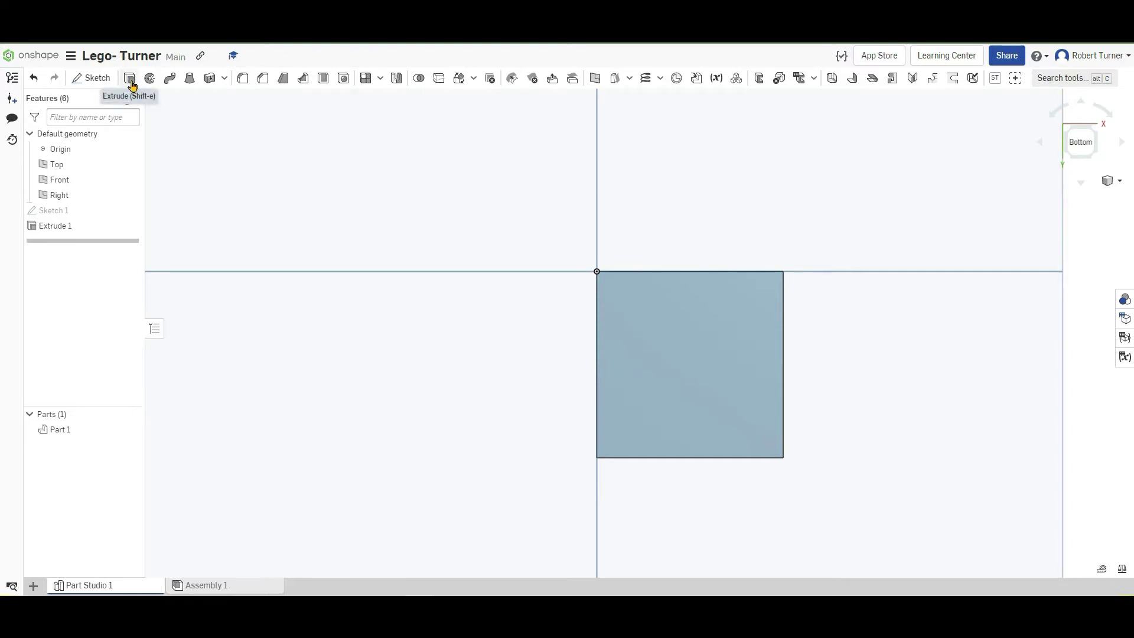
left_click(112, 81)
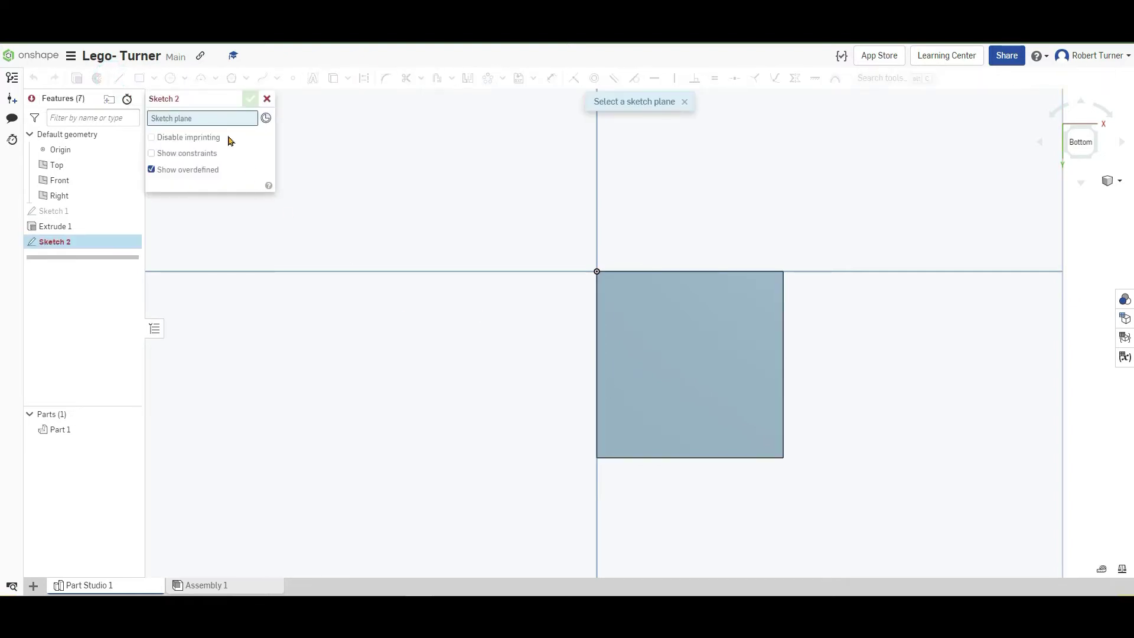
right_click_drag(703, 366, 706, 339)
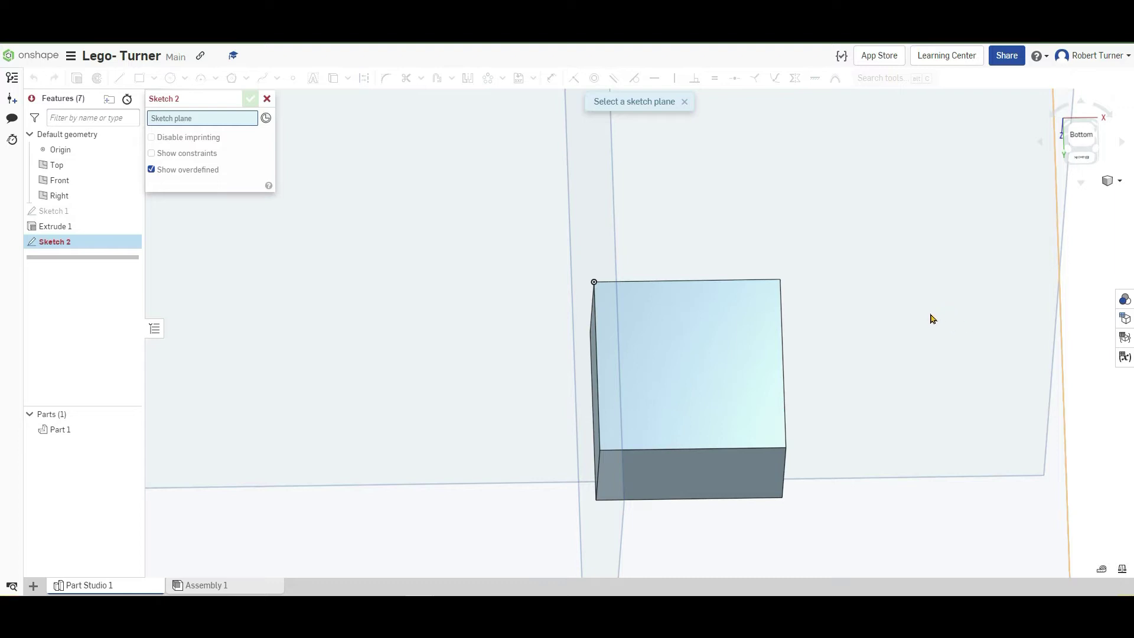
left_click(716, 353)
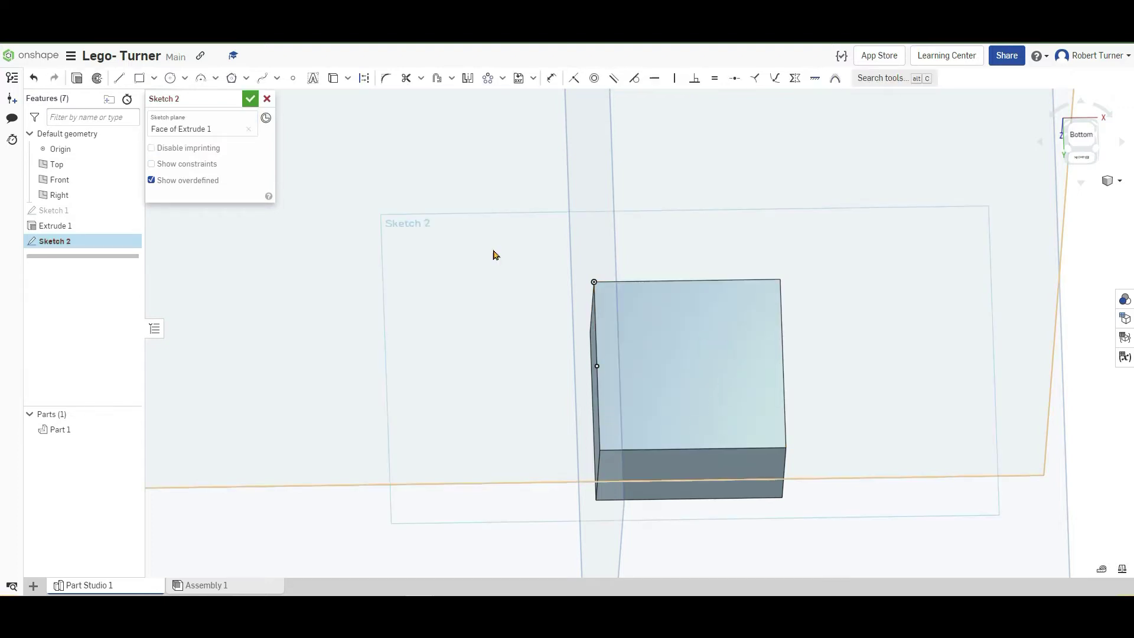
Step: Sketch a rectangle inside the block's bottom face and set both its sides to 1 in
left_click(140, 79)
left_click(609, 293)
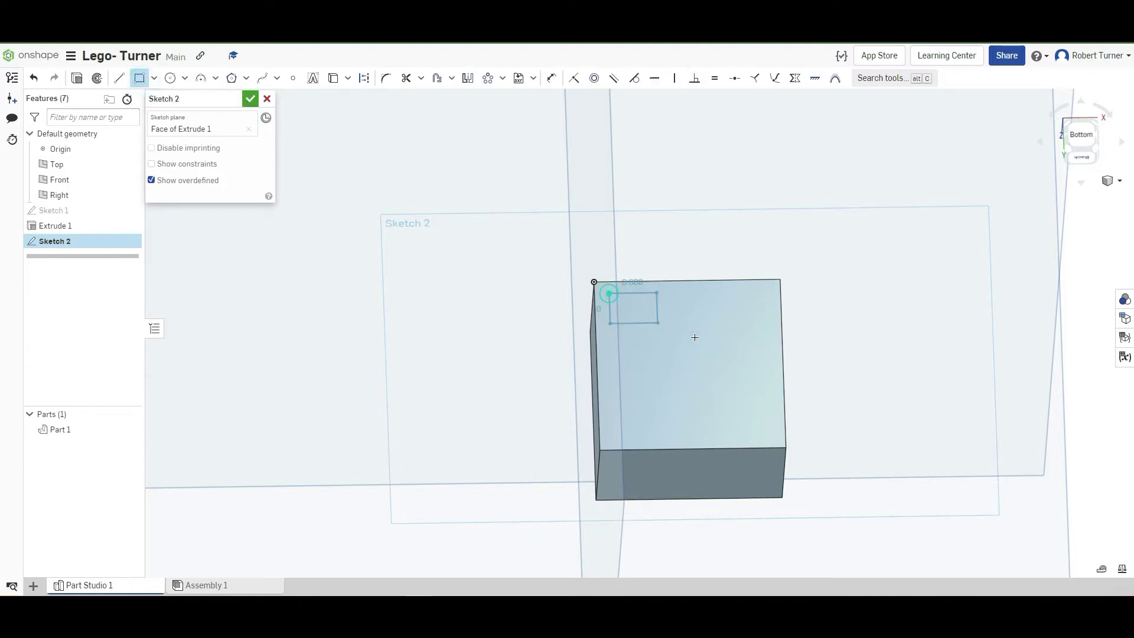
left_click(771, 439)
type("1")
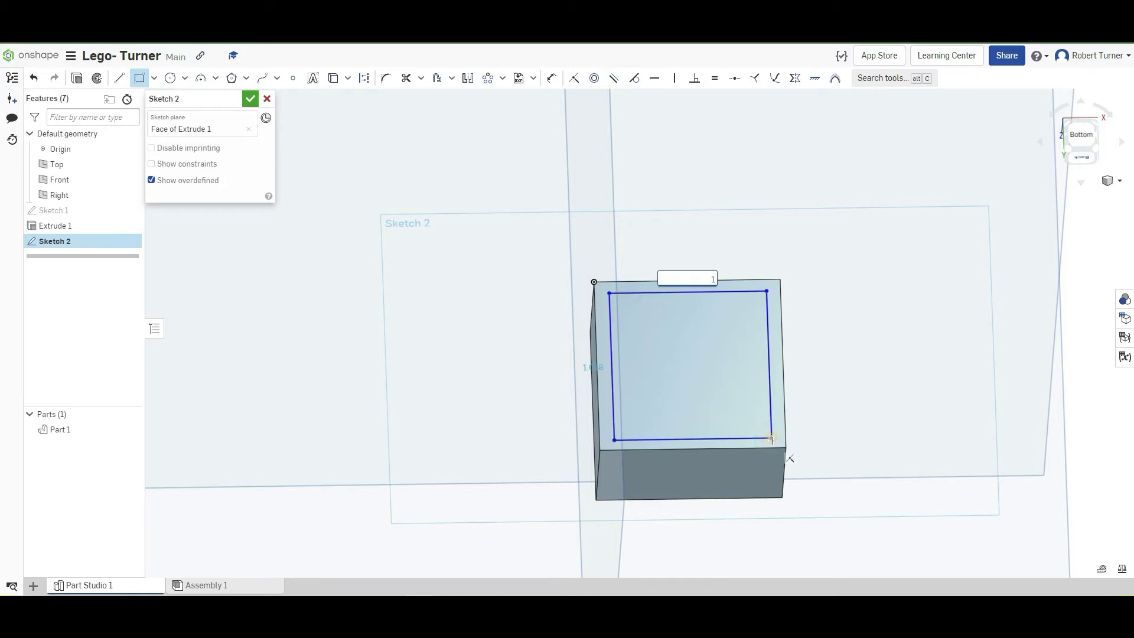
key("Return")
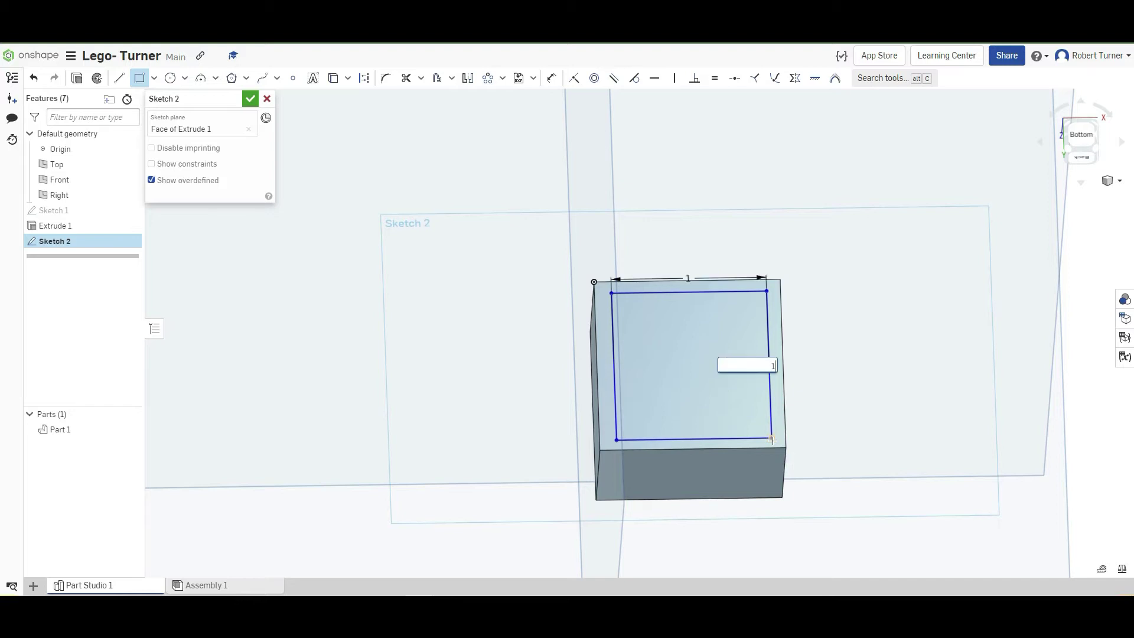
type("1")
key("Return")
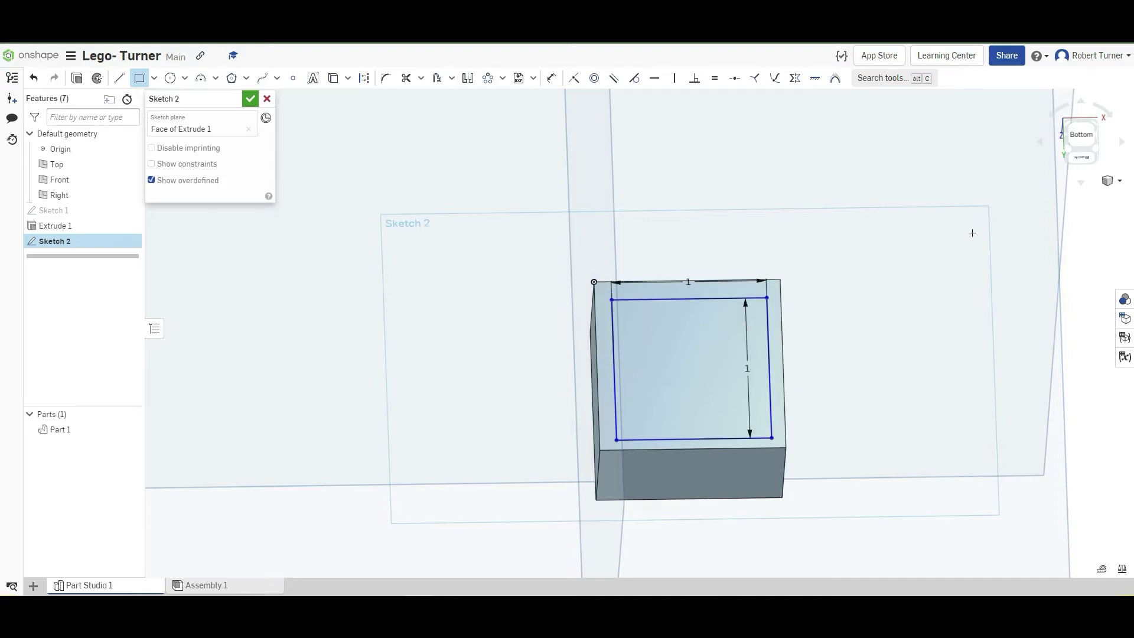
Step: Place one sketch point at the centre of the block's bottom face and another at the centre of the inner square, aligned to edge midpoints
mouse_move(797, 434)
right_mouse_down()
mouse_move(807, 464)
mouse_move(795, 449)
right_mouse_up()
scroll(742, 419, "up", 3)
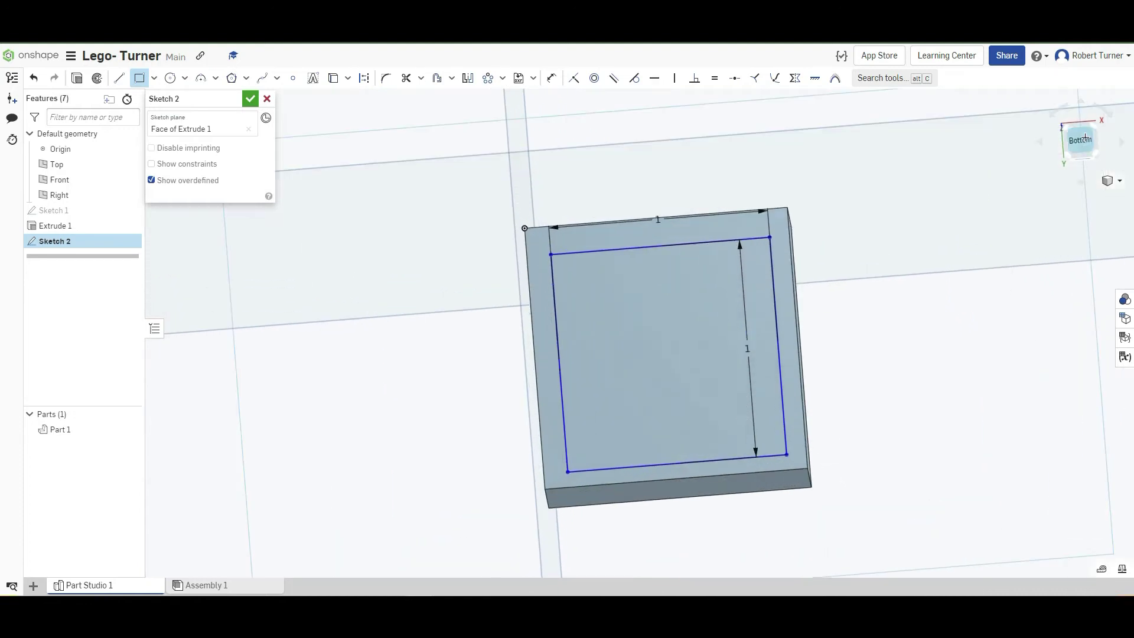
left_click(293, 82)
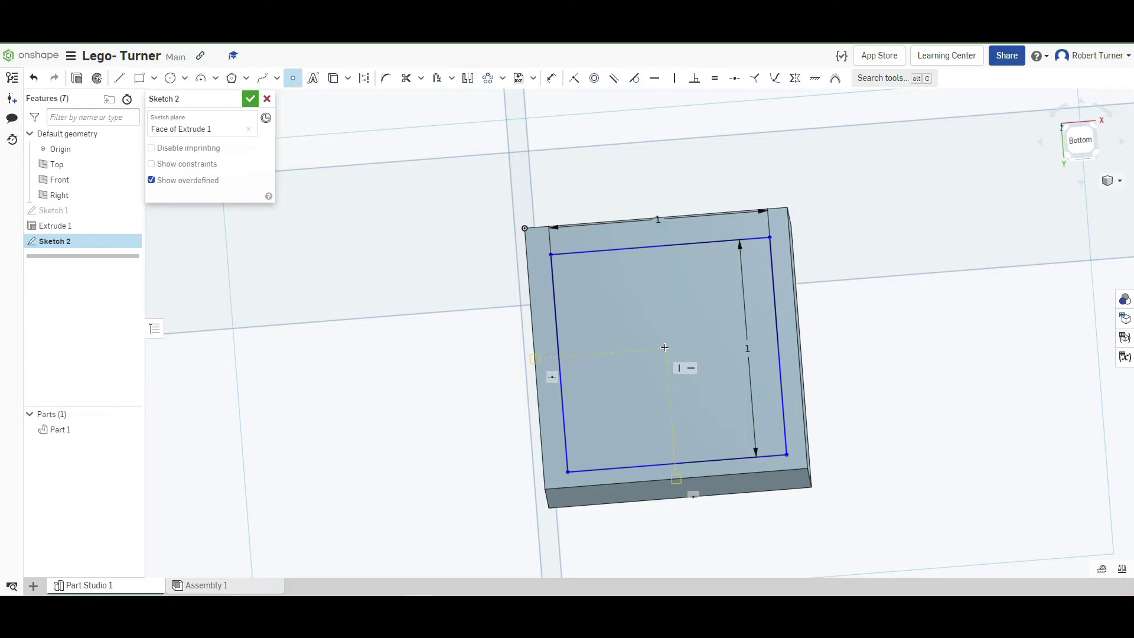
left_click(665, 347)
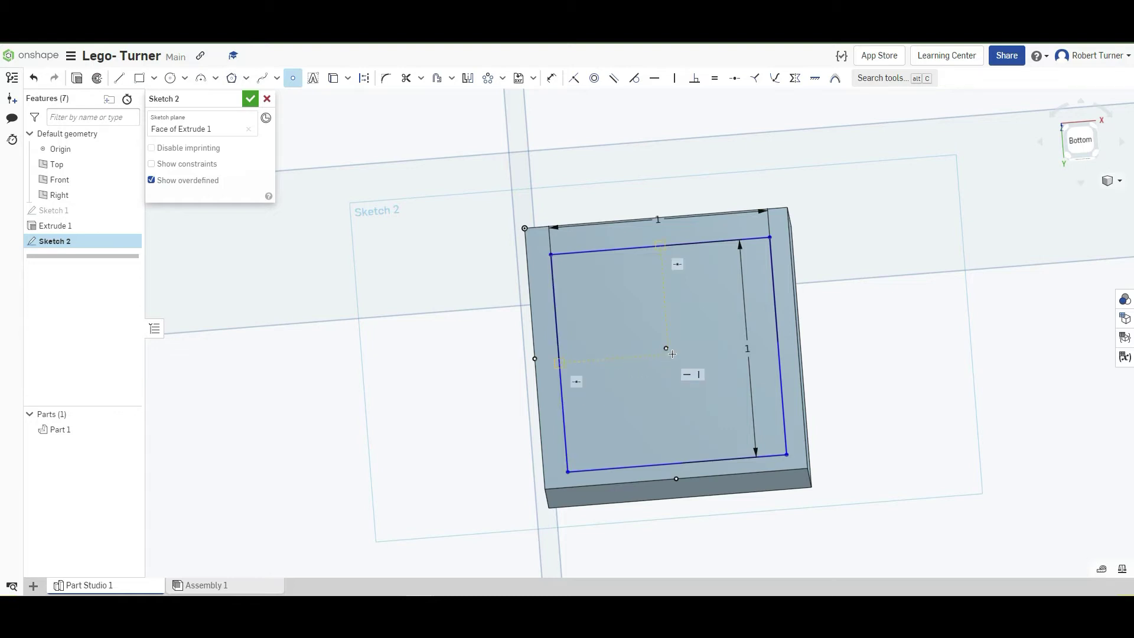
left_click(666, 350)
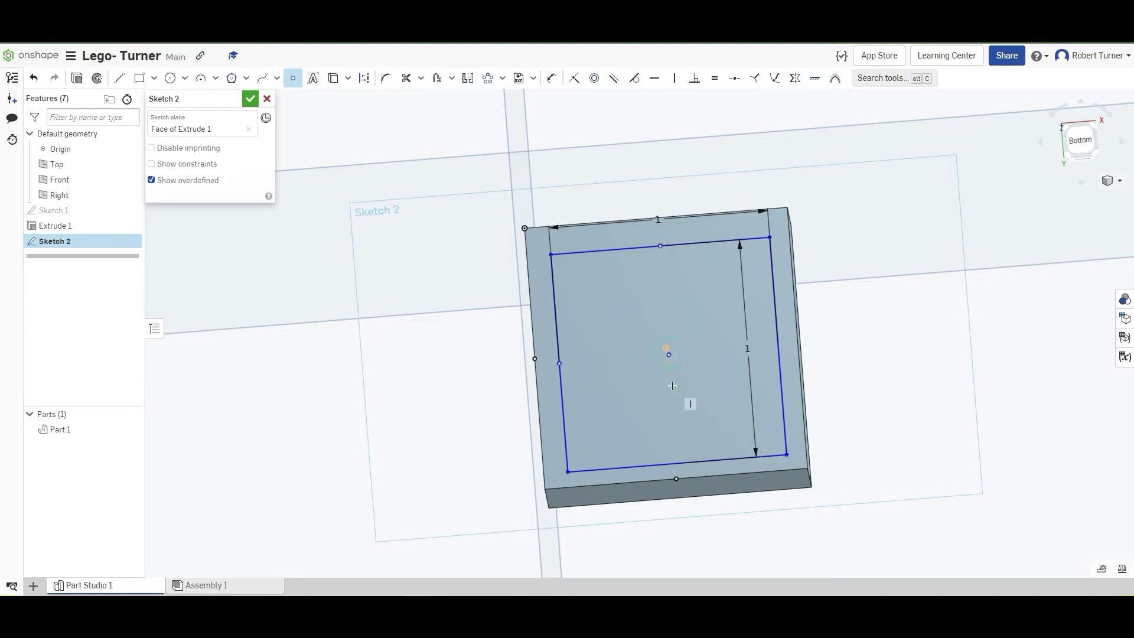
Step: Make the two centre points coincident to centre the inner square on the bottom face, and finish the sketch
scroll(672, 350, "up", 2)
scroll(670, 346, "up", 1)
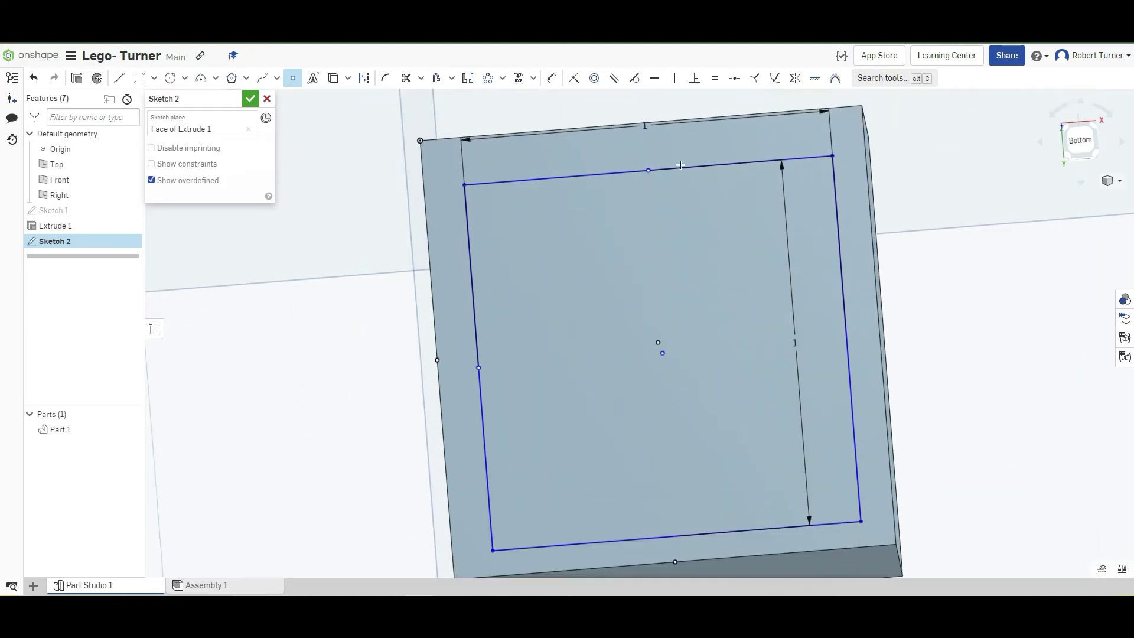
left_click(574, 78)
left_click(663, 353)
left_click(657, 344)
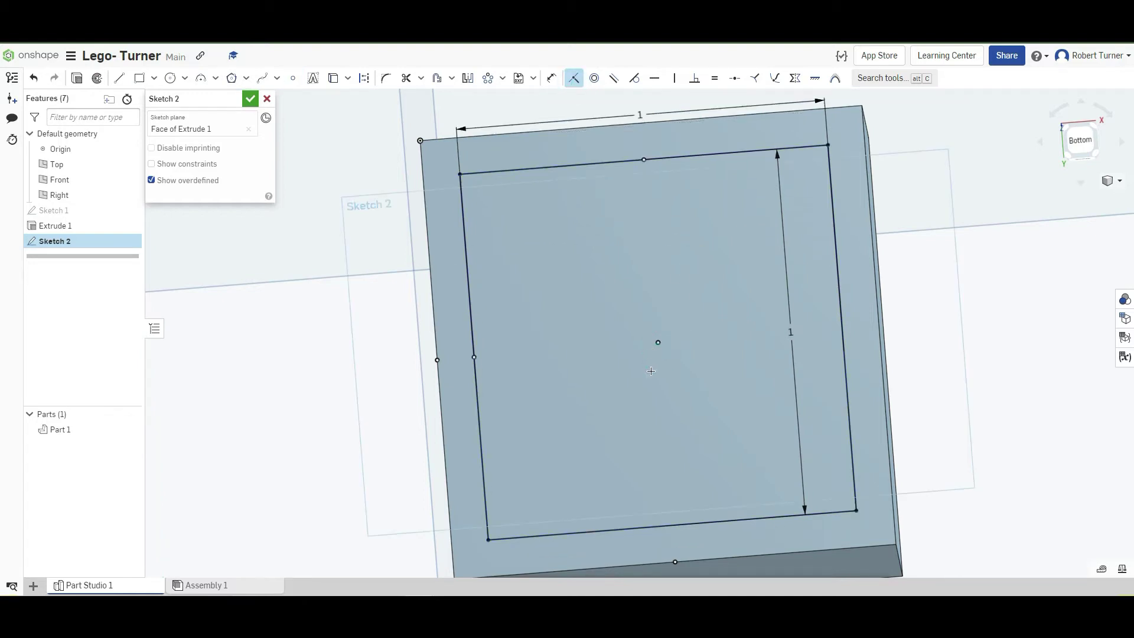
scroll(651, 370, "down", 1)
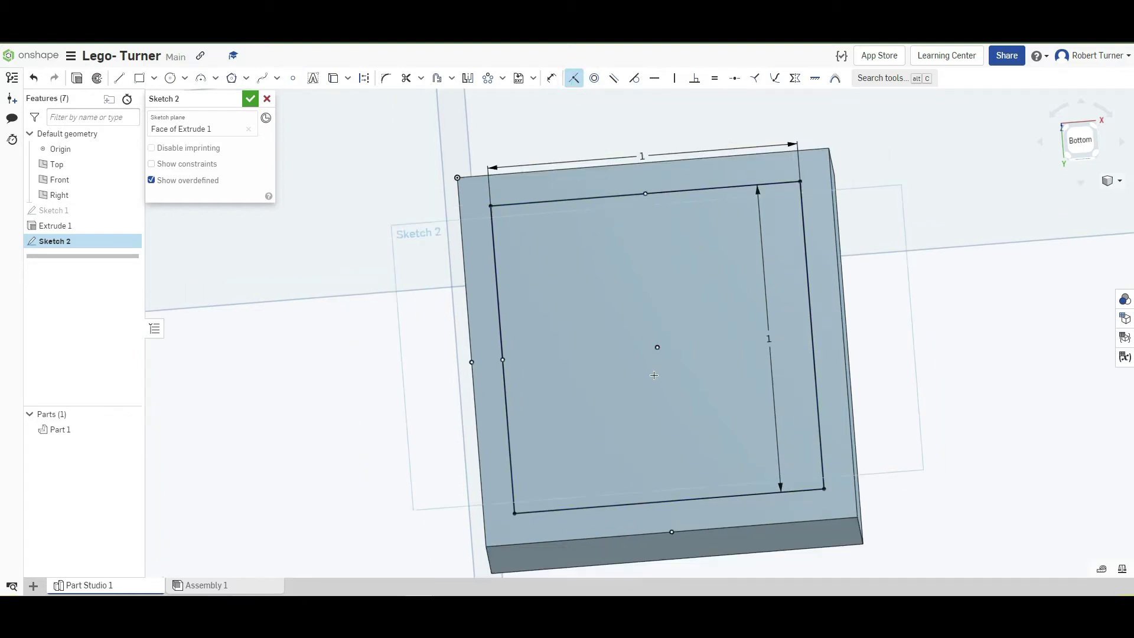
left_click(250, 101)
Step: Extrude the inner square on the block's bottom face as a material removal into the block
mouse_move(349, 494)
right_mouse_down()
mouse_move(378, 432)
mouse_move(370, 449)
right_mouse_up()
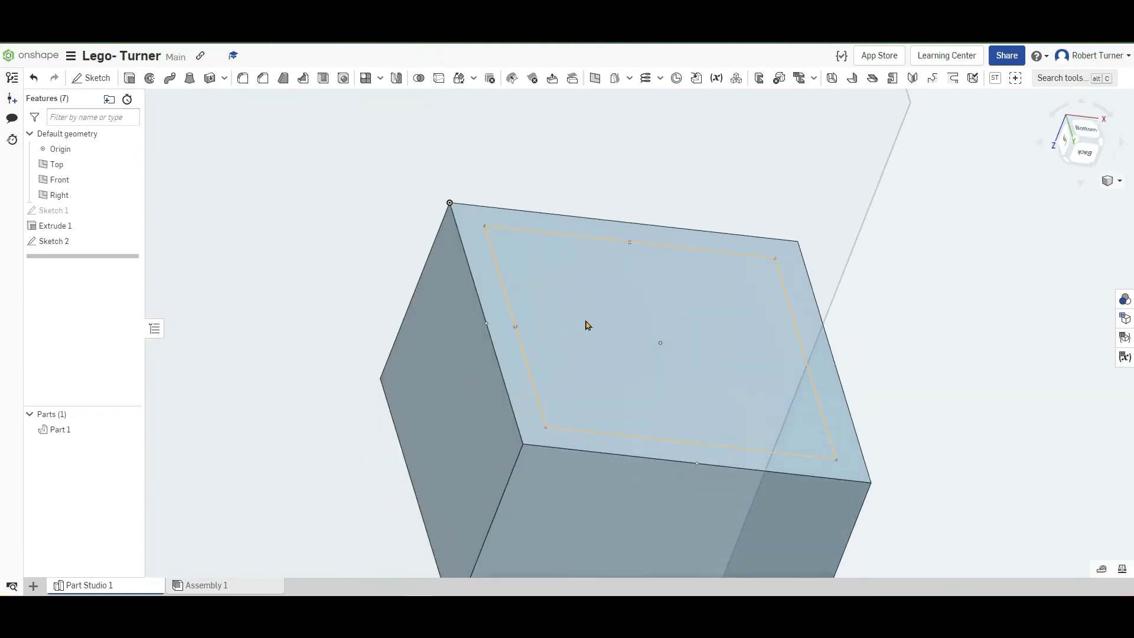
left_click(130, 79)
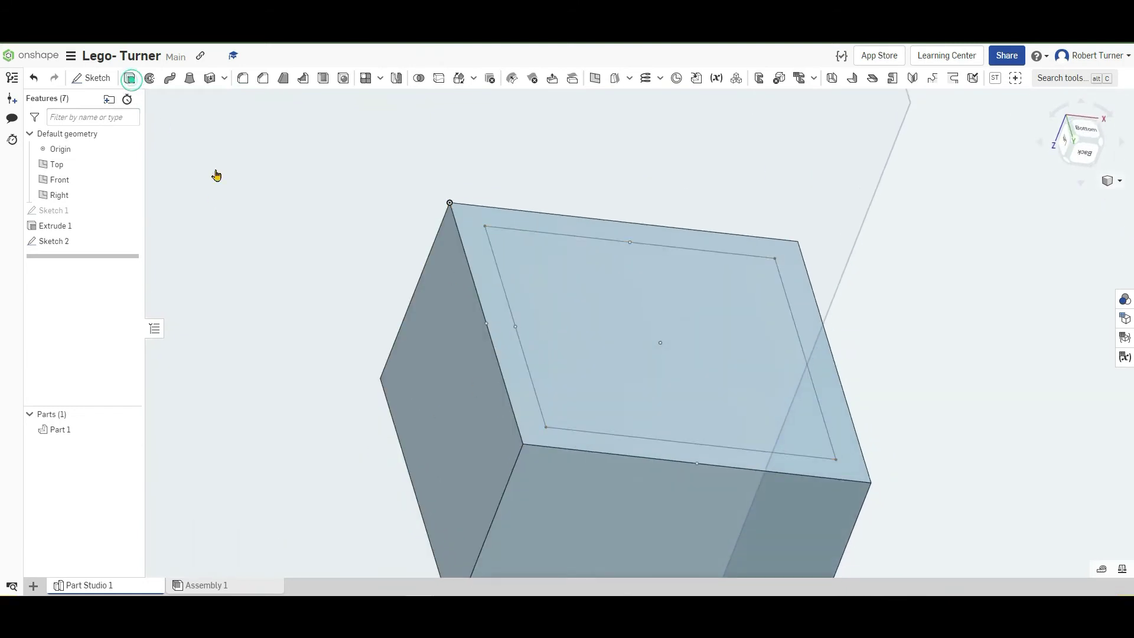
left_click(566, 280)
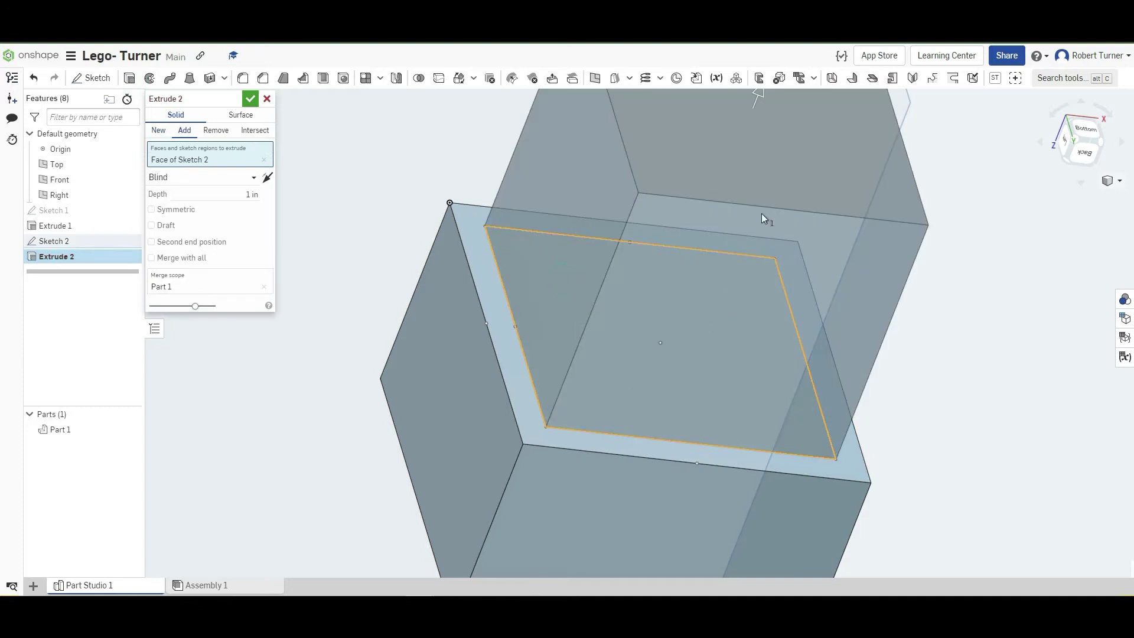
left_click(215, 130)
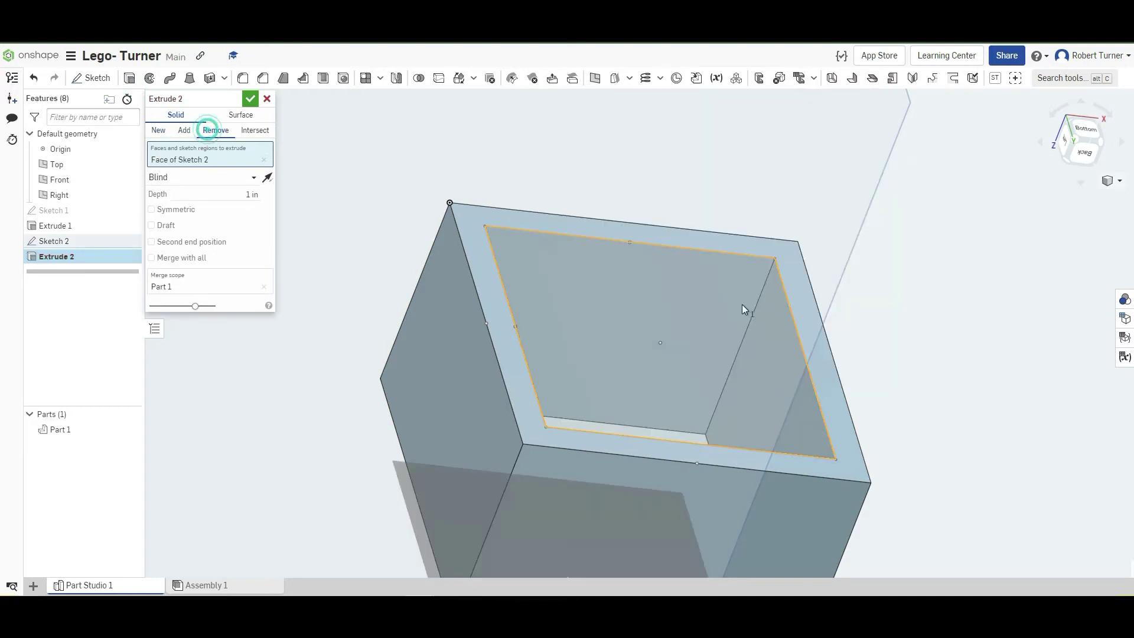
scroll(646, 391, "down", 1)
scroll(646, 392, "down", 1)
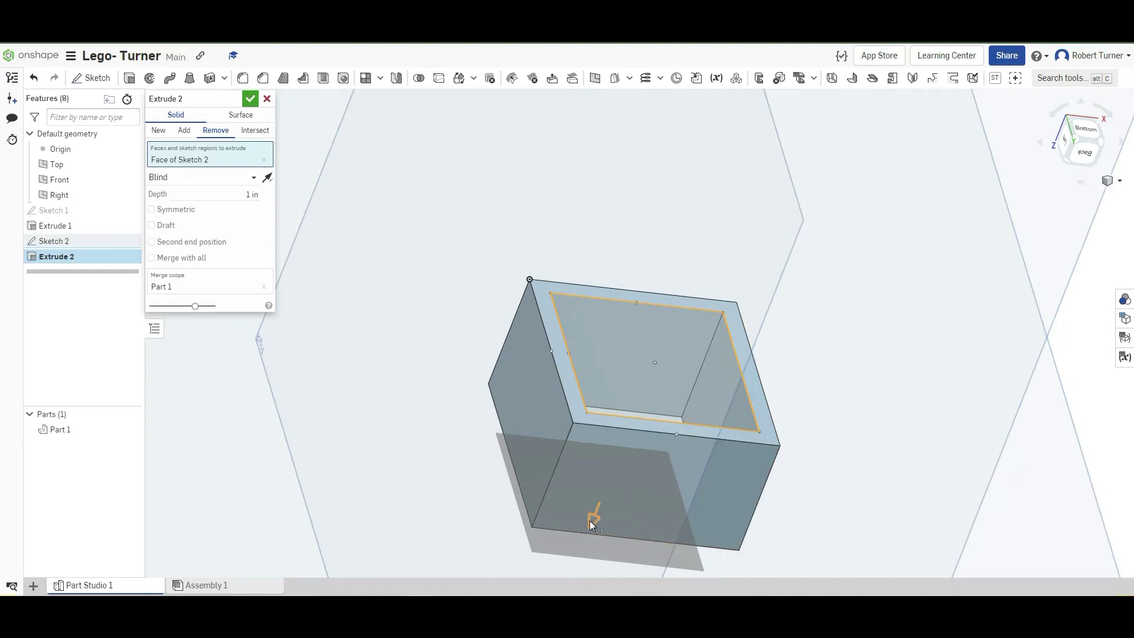
Step: Set the depth of the square cut to 0.65 in and finish the extrude
left_click_drag(593, 515, 615, 477)
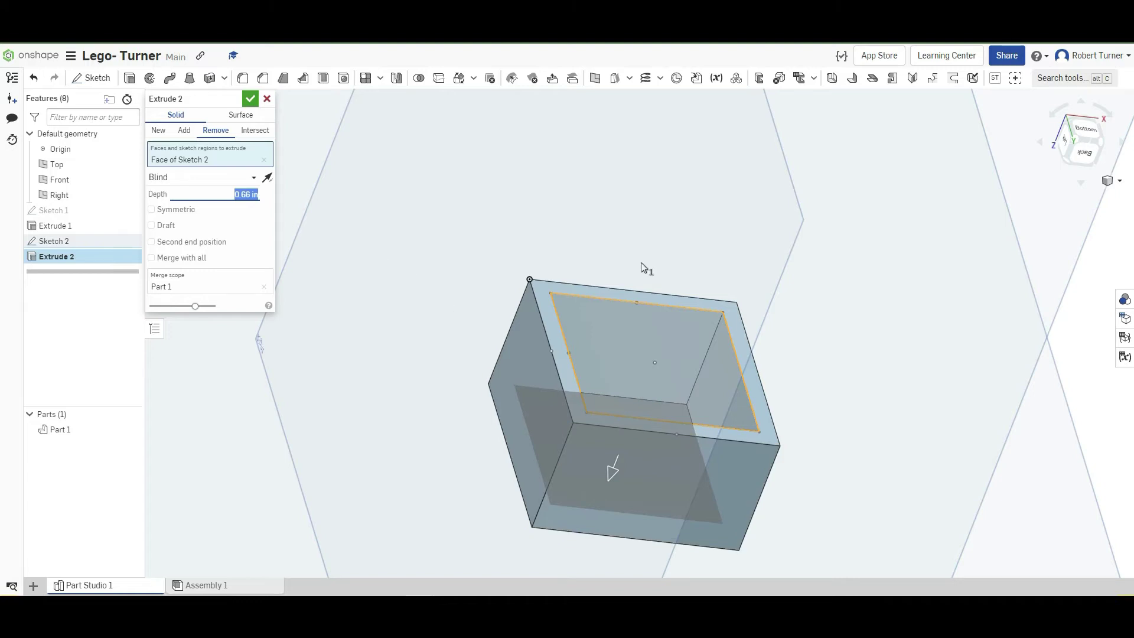
left_click(250, 194)
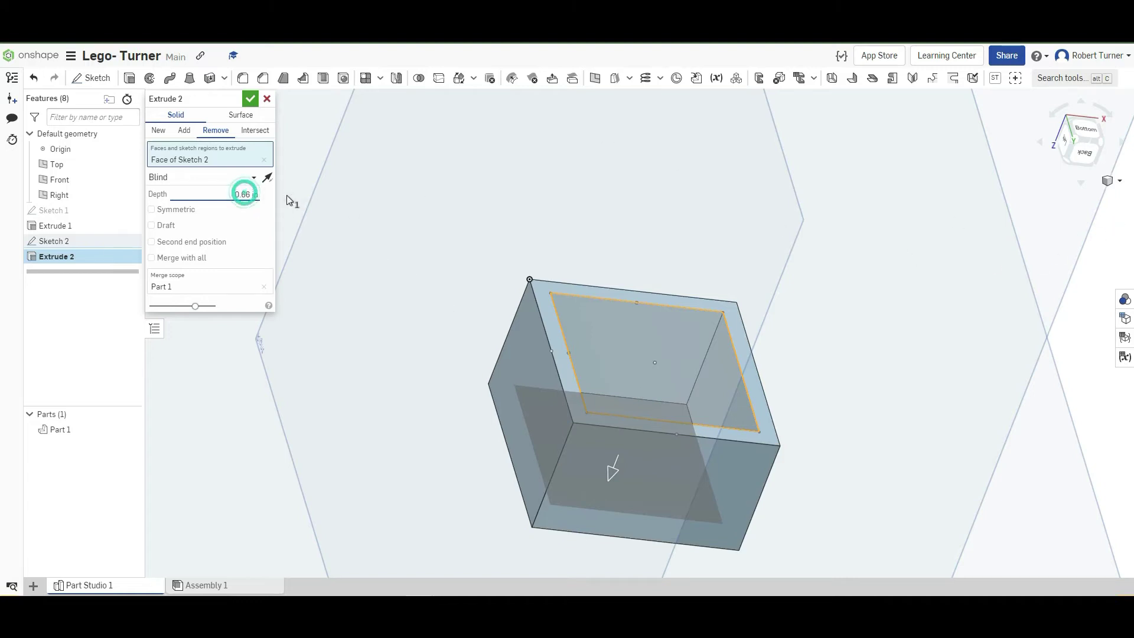
key("BackSpace")
type("5")
key("Return")
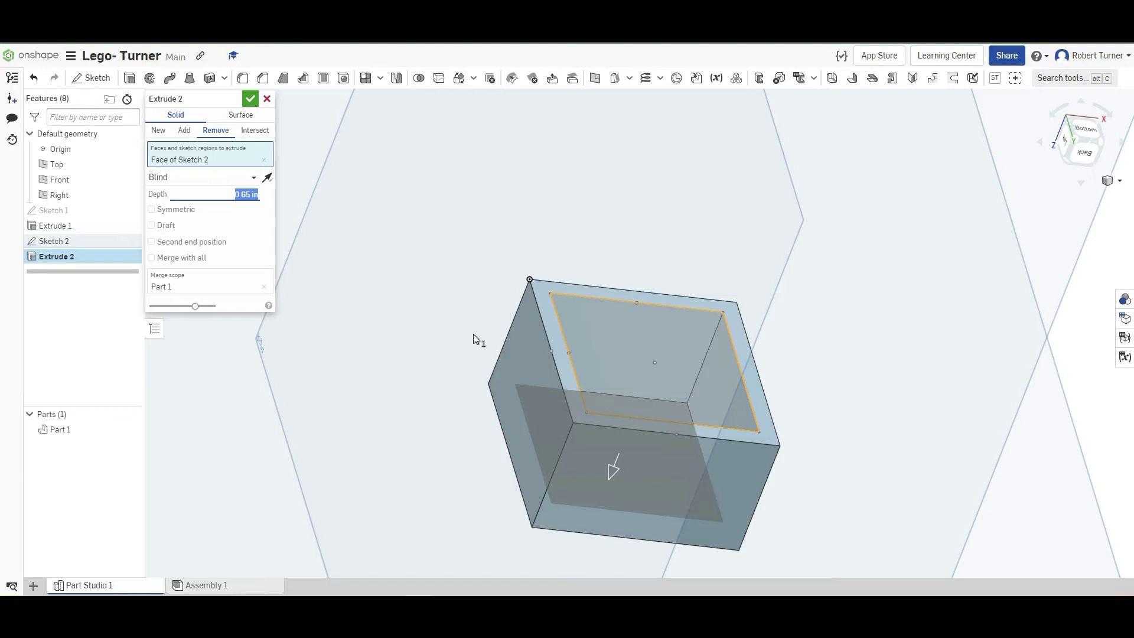
left_click(251, 105)
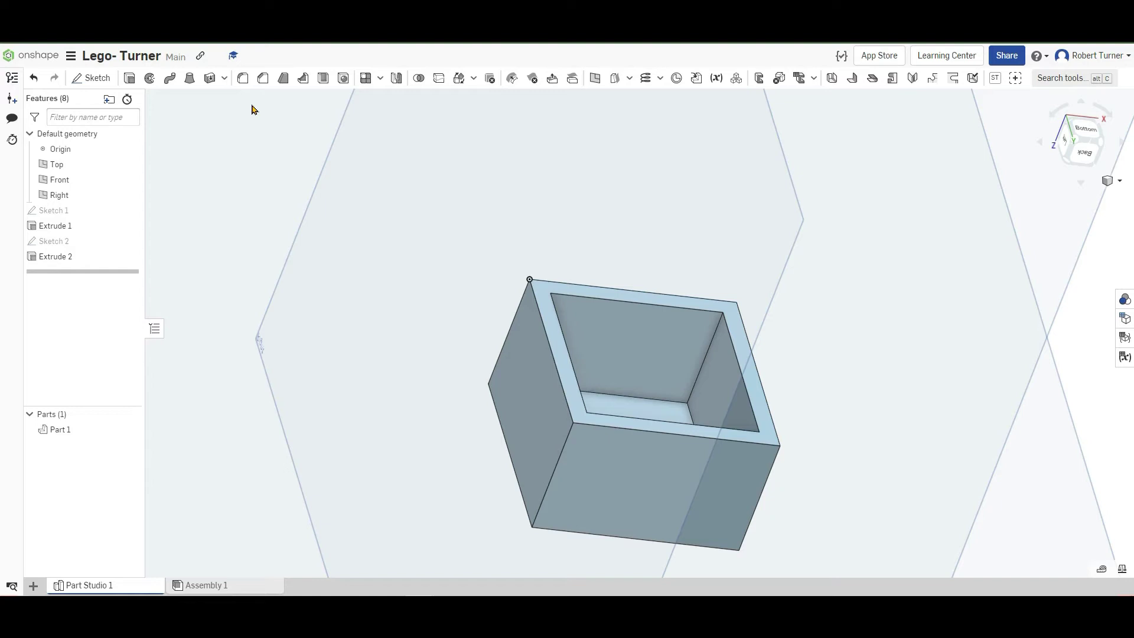
Step: Start a new sketch on the floor of the square cavity
right_click_drag(543, 230, 721, 203)
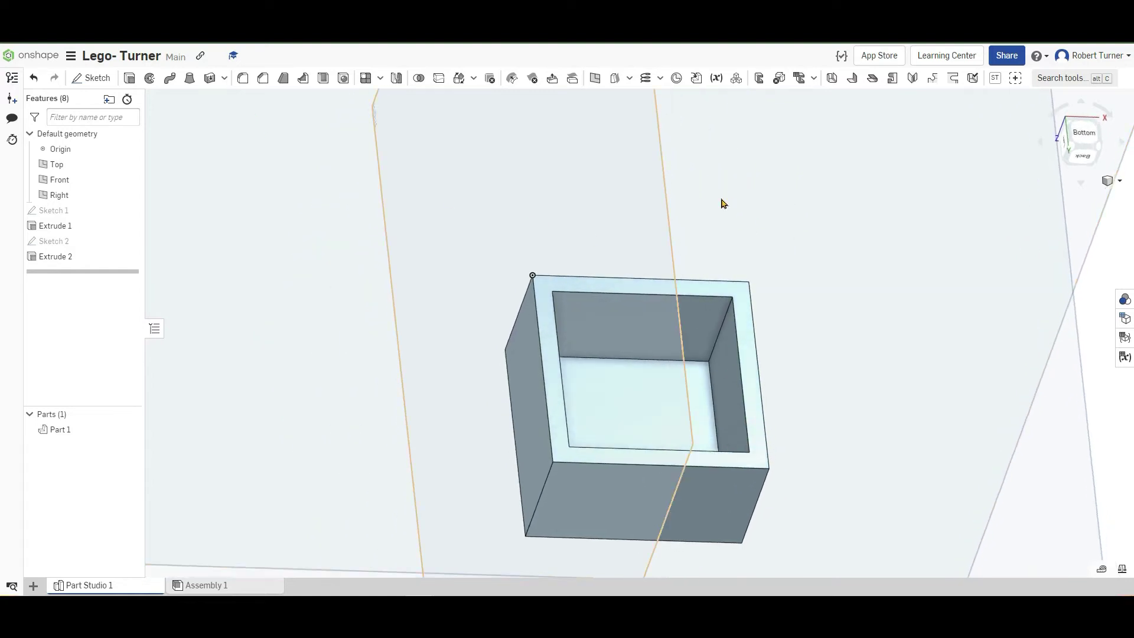
left_click(1096, 135)
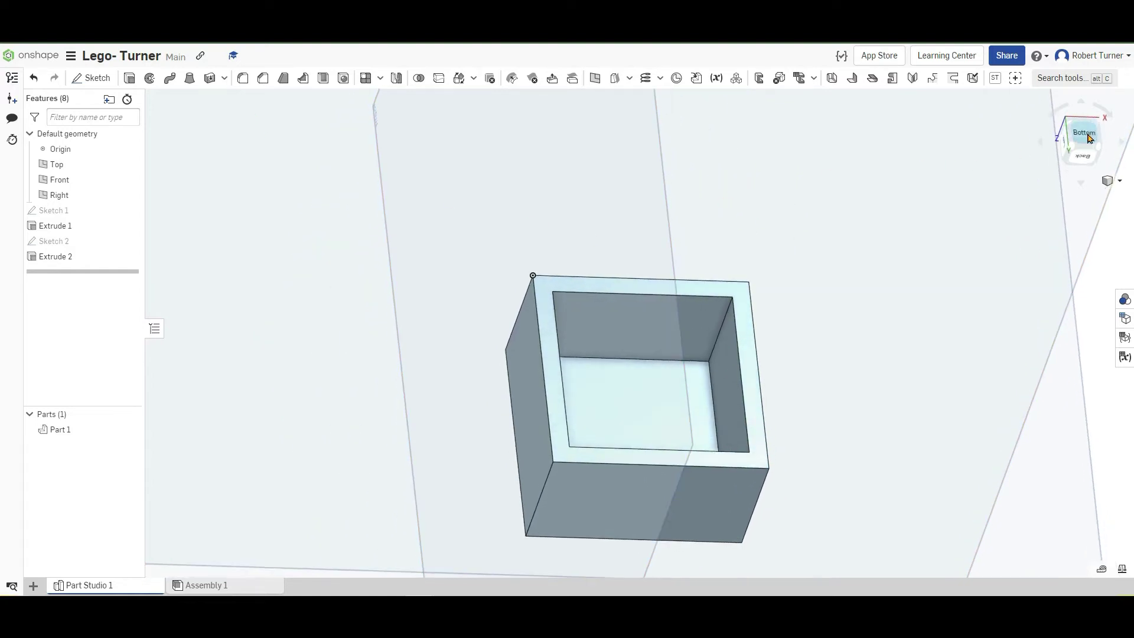
scroll(700, 401, "up", 3)
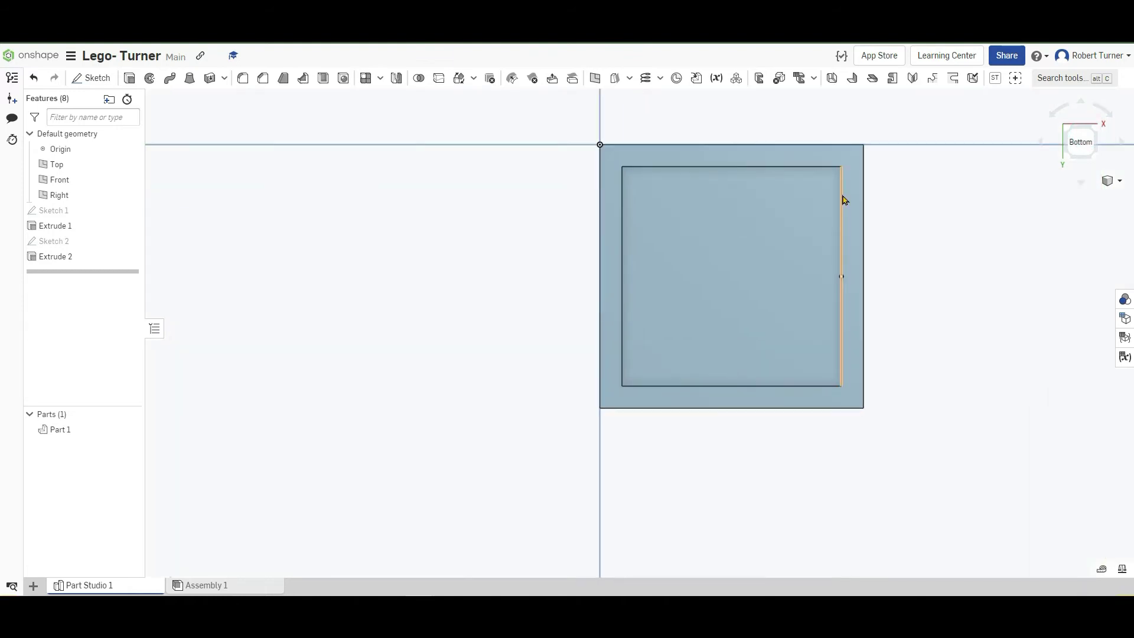
middle_click_drag(843, 199, 804, 246)
left_click(101, 83)
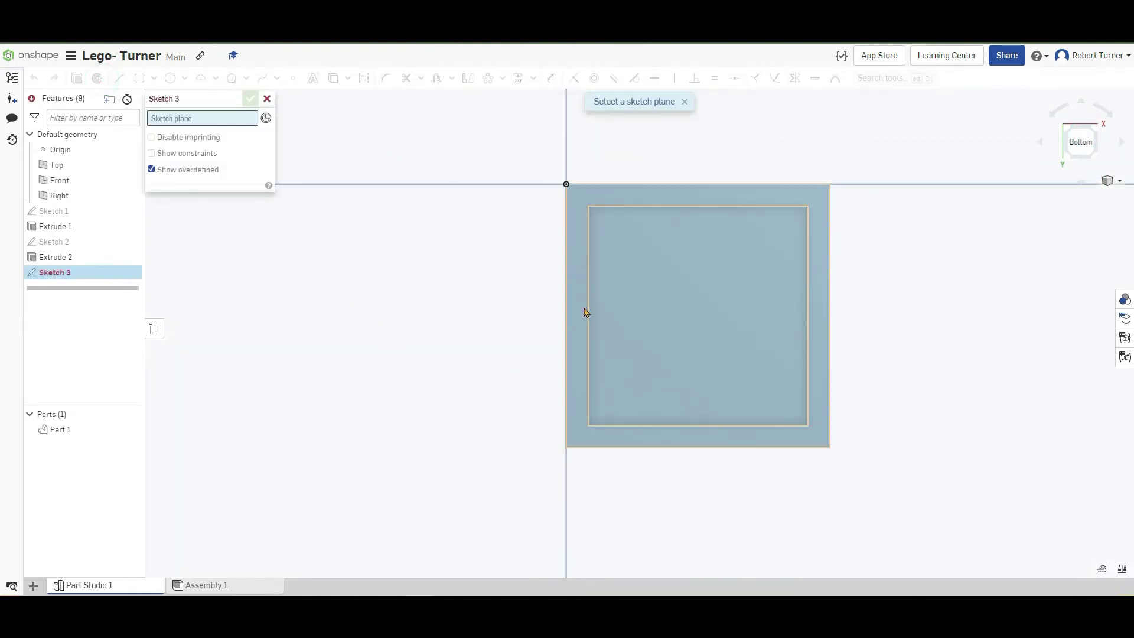
right_click_drag(508, 344, 513, 327)
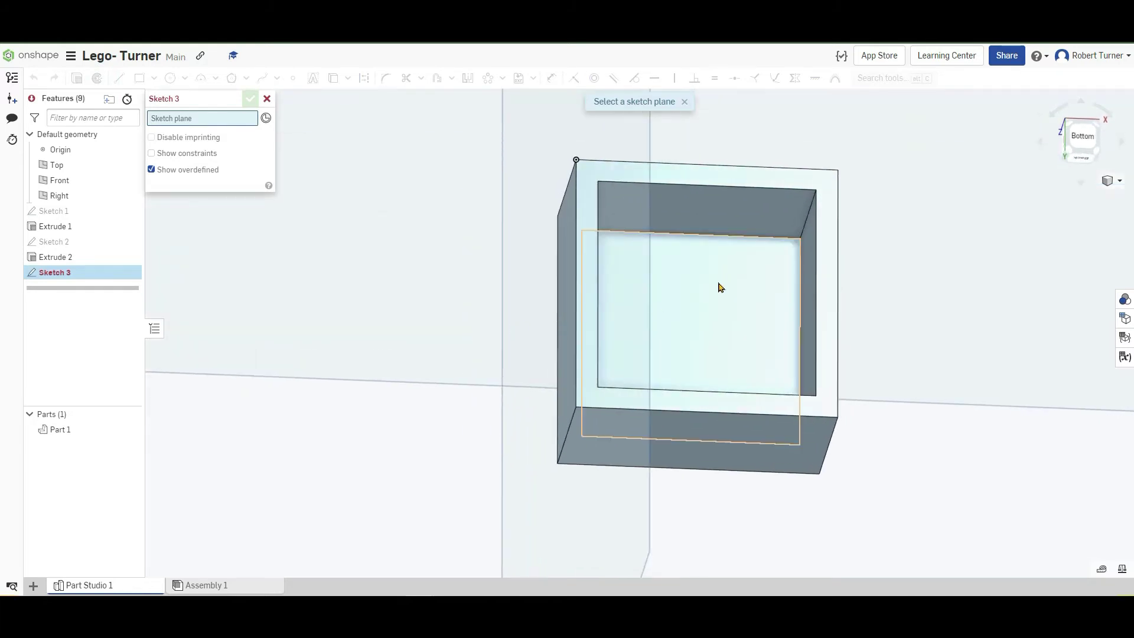
left_click(739, 306)
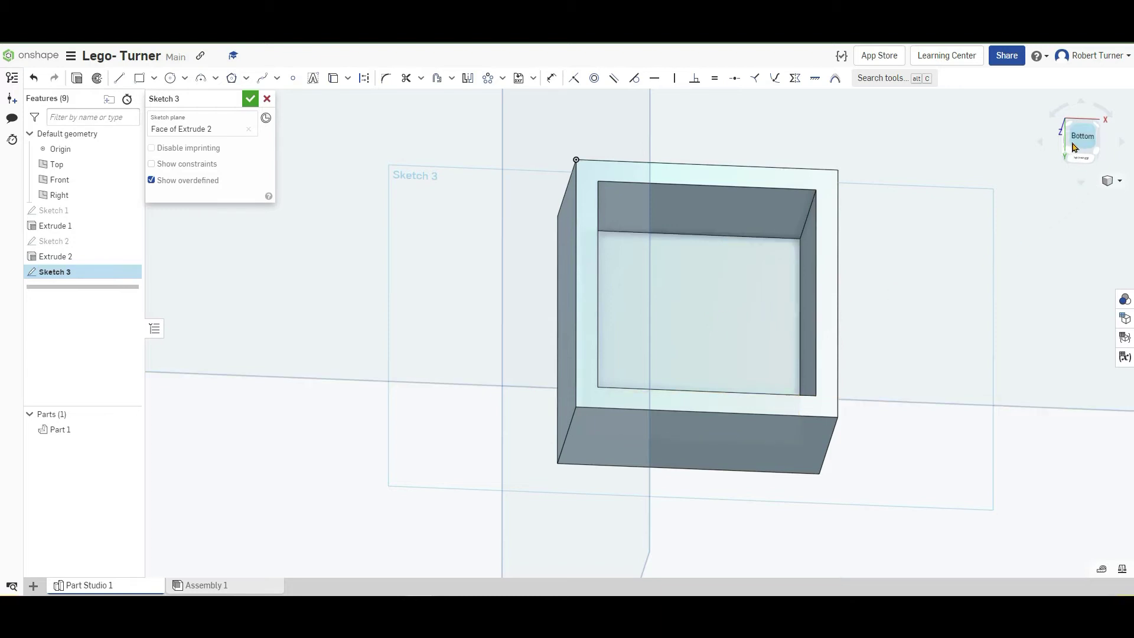
Step: Place sketch points at the midpoints of two adjacent cavity floor edges and one at the floor's centre, aligned to both
mouse_move(911, 397)
right_mouse_down()
mouse_move(949, 375)
mouse_move(919, 408)
right_mouse_up()
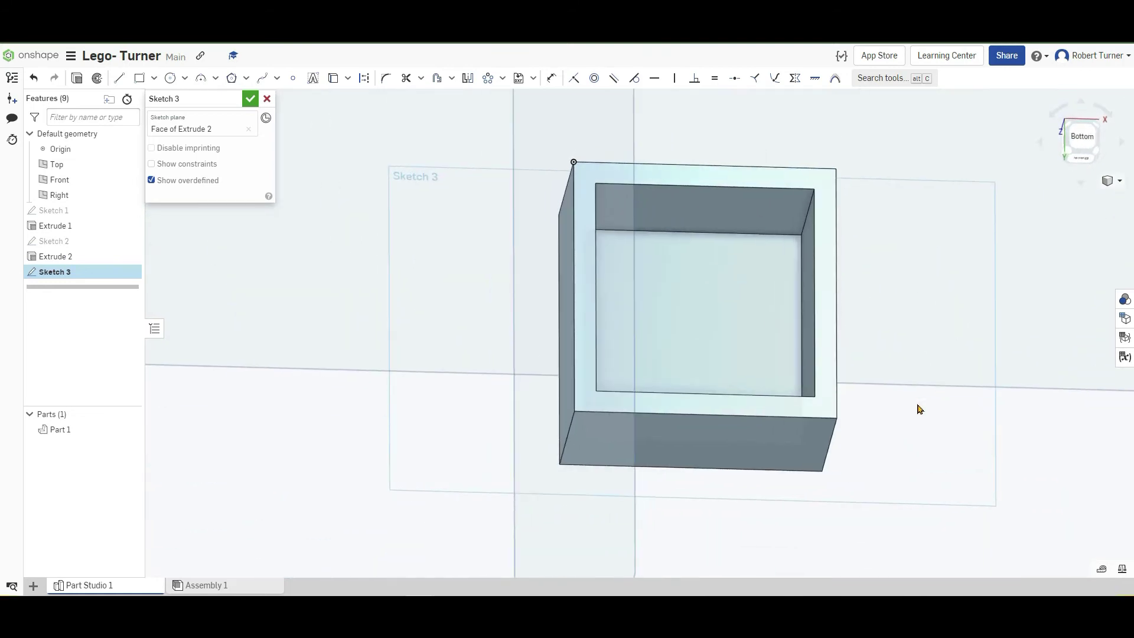
right_click_drag(893, 360, 889, 379)
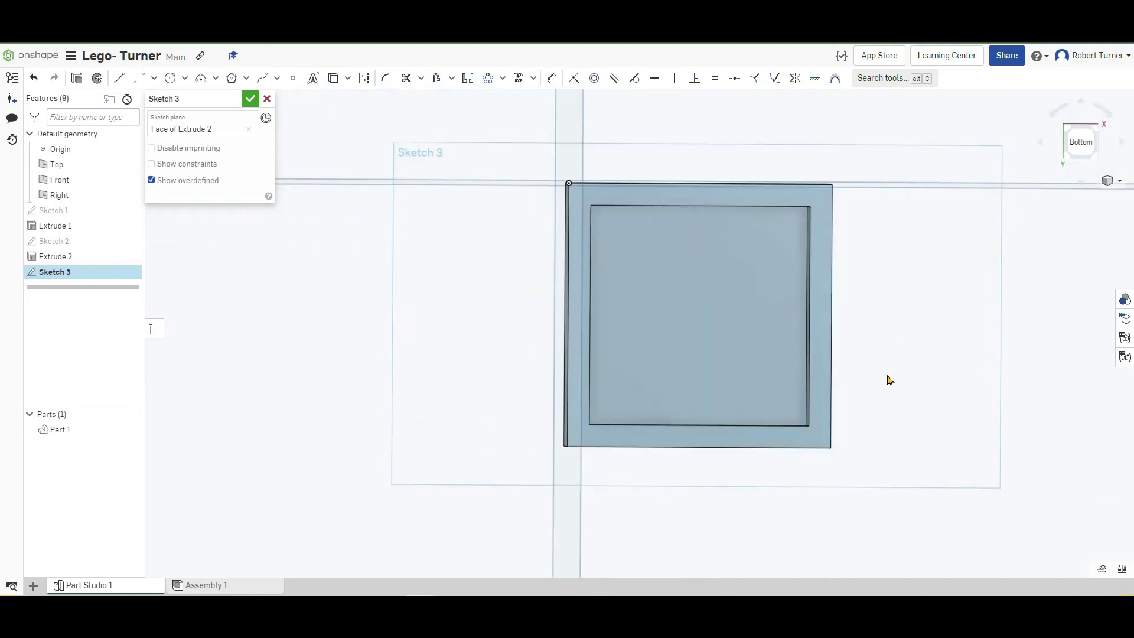
left_click(1081, 142)
scroll(708, 397, "up", 6)
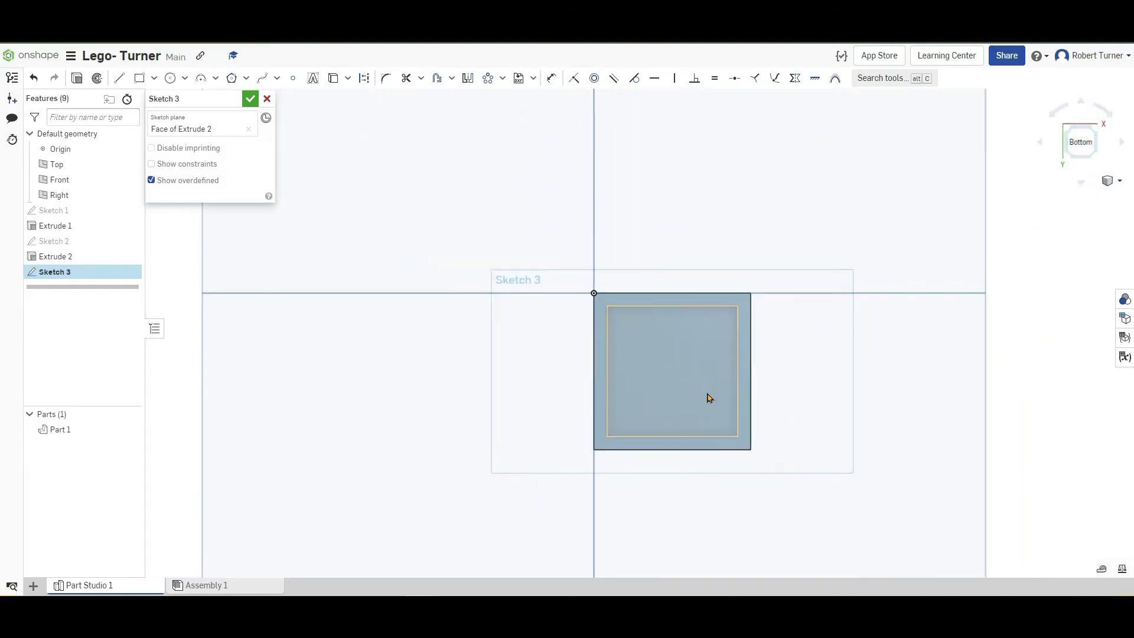
scroll(693, 395, "up", 1)
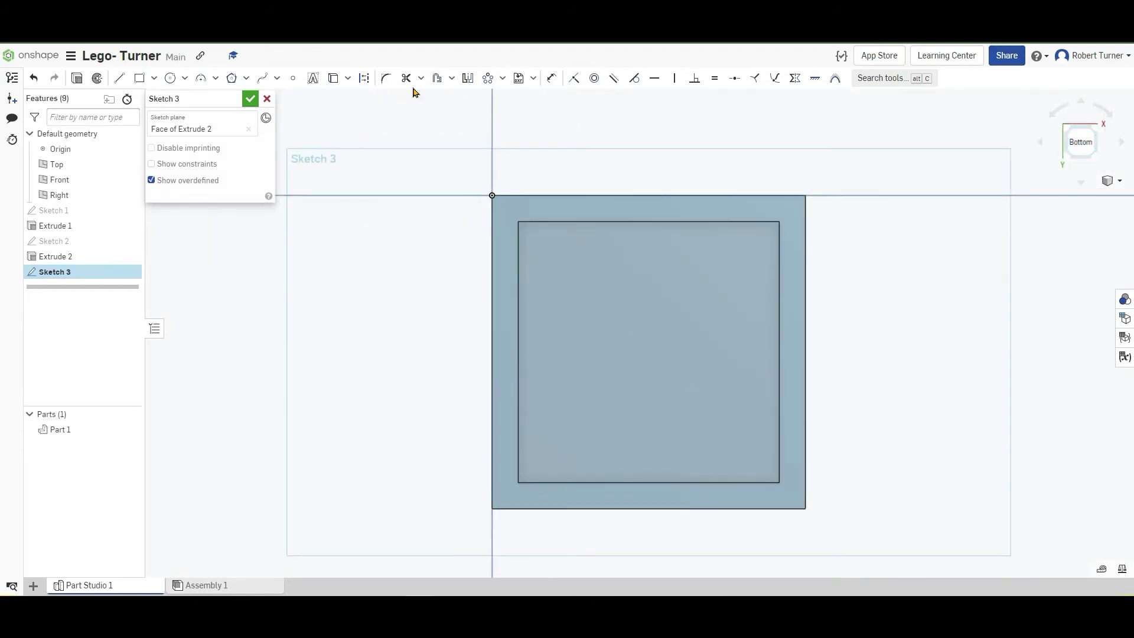
left_click(293, 79)
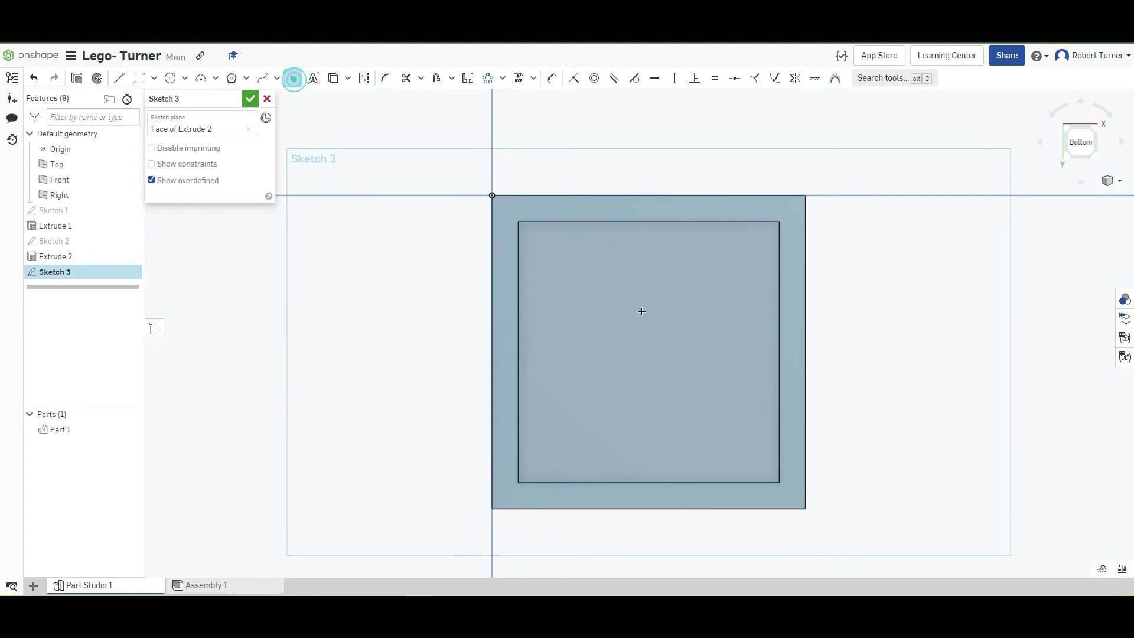
left_click(650, 222)
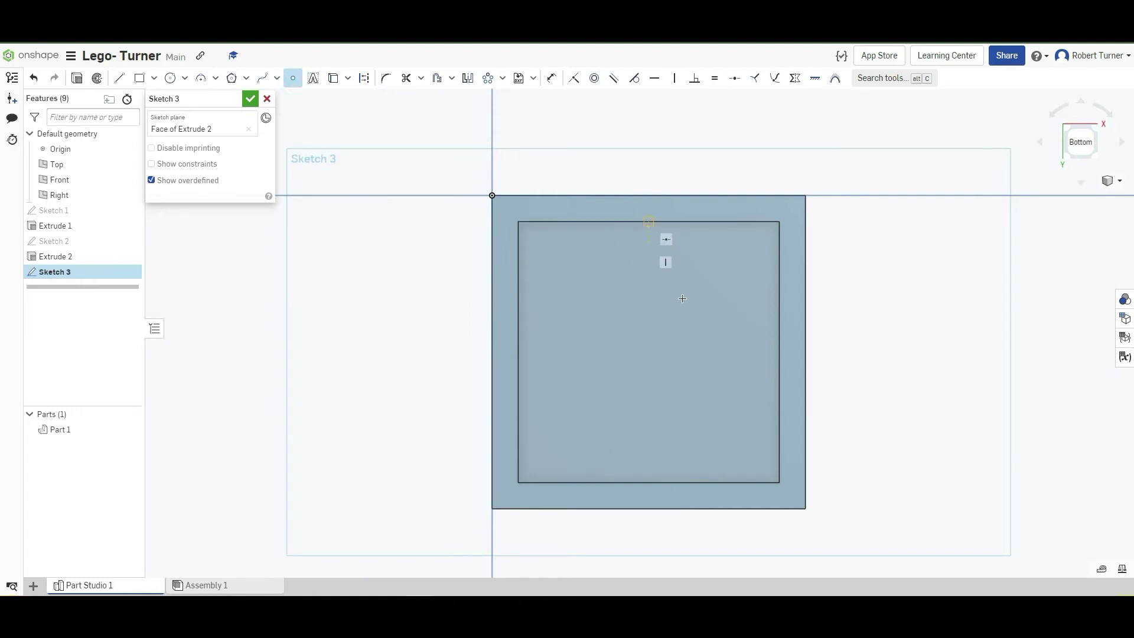
left_click(778, 351)
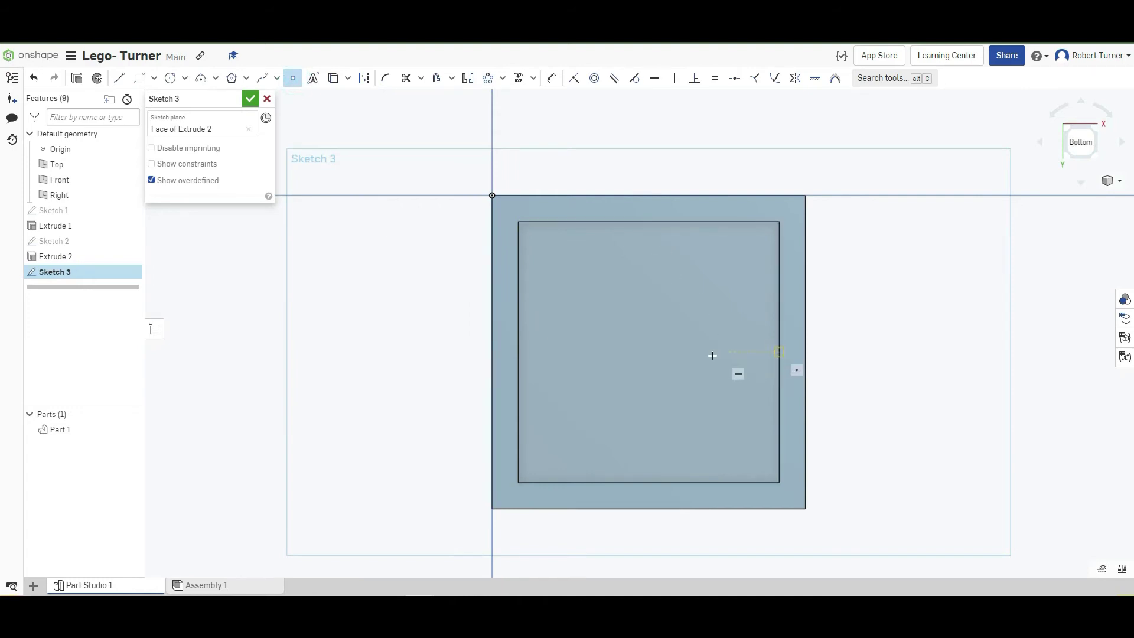
left_click(648, 352)
Step: Sketch a 0.25 in diameter circle and a slightly larger concentric circle around the centre point, and finish the sketch
right_click_drag(630, 417, 641, 403)
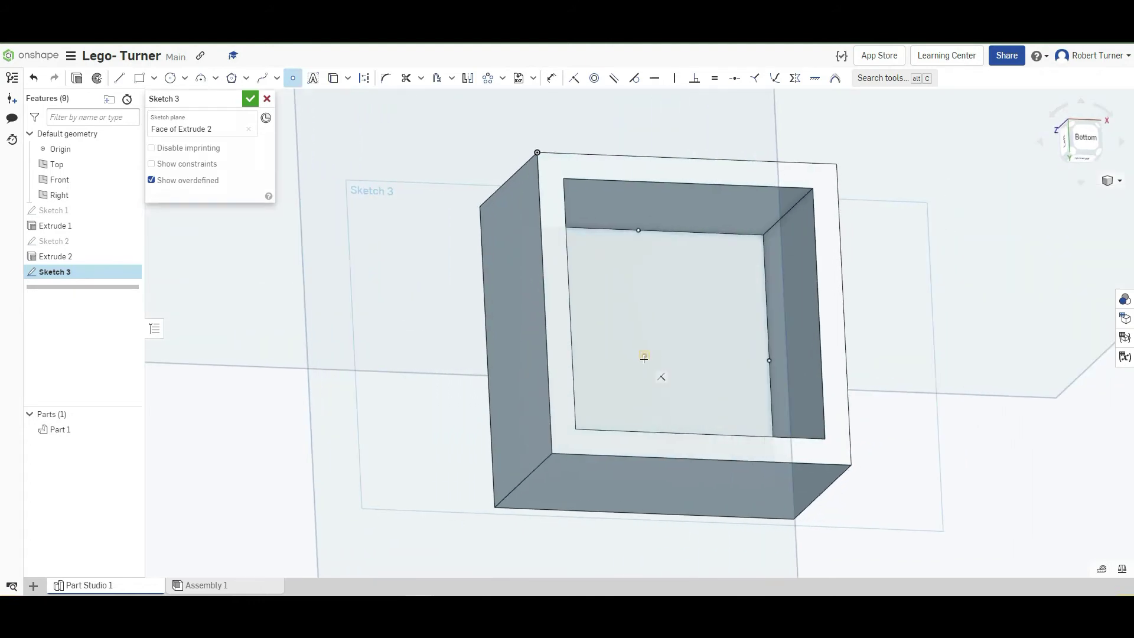
left_click(171, 78)
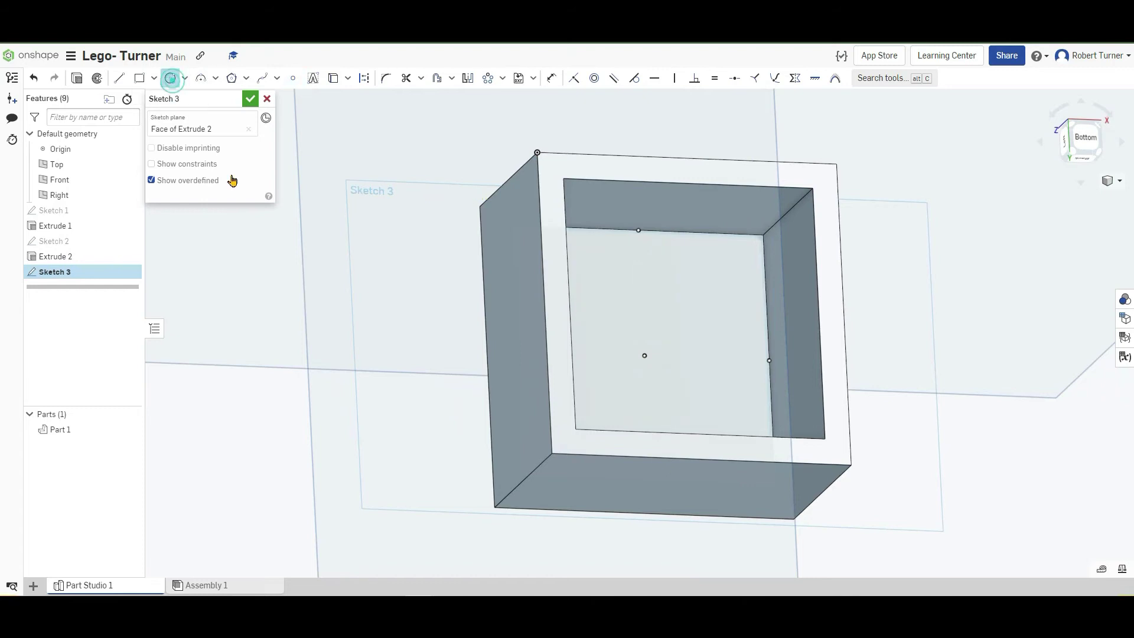
left_click(646, 355)
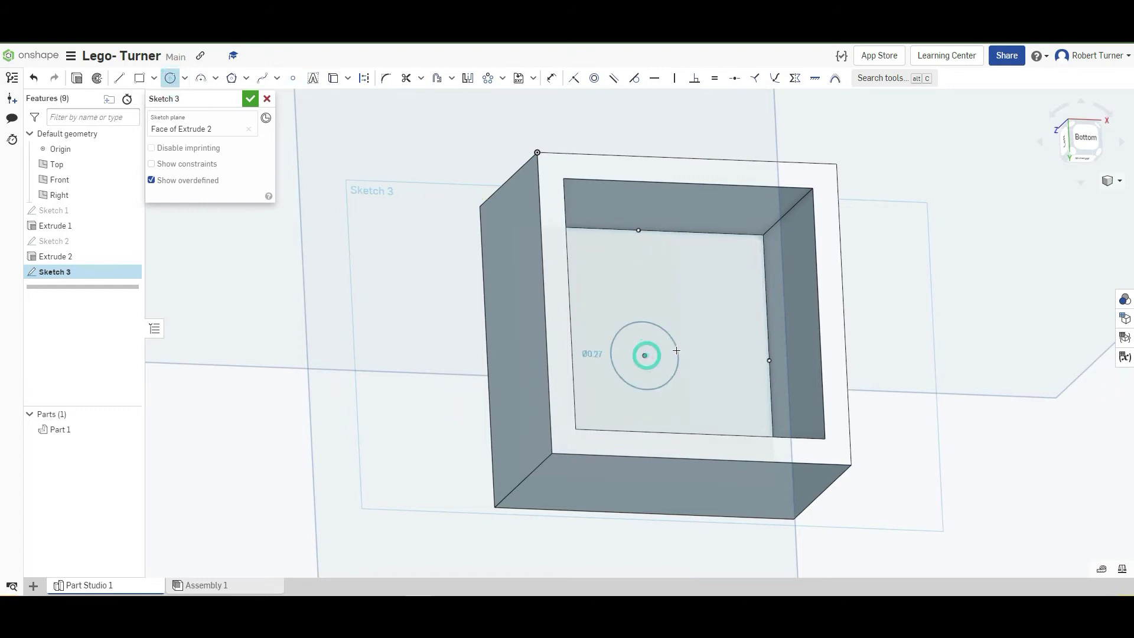
left_click(673, 352)
type("0.25")
key("Return")
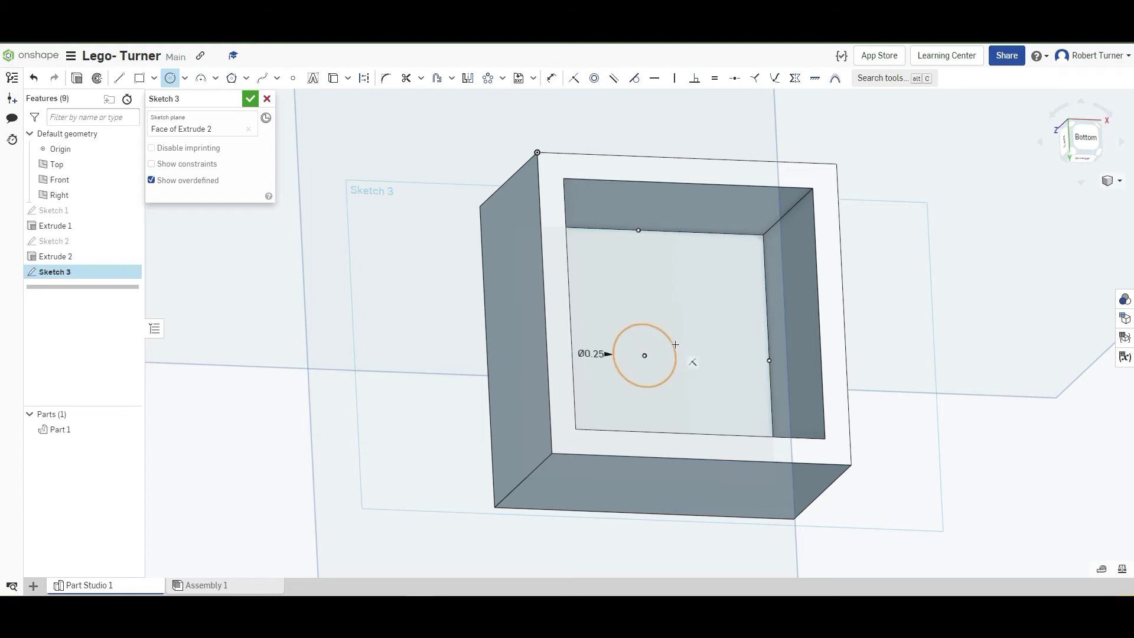
left_click(689, 347)
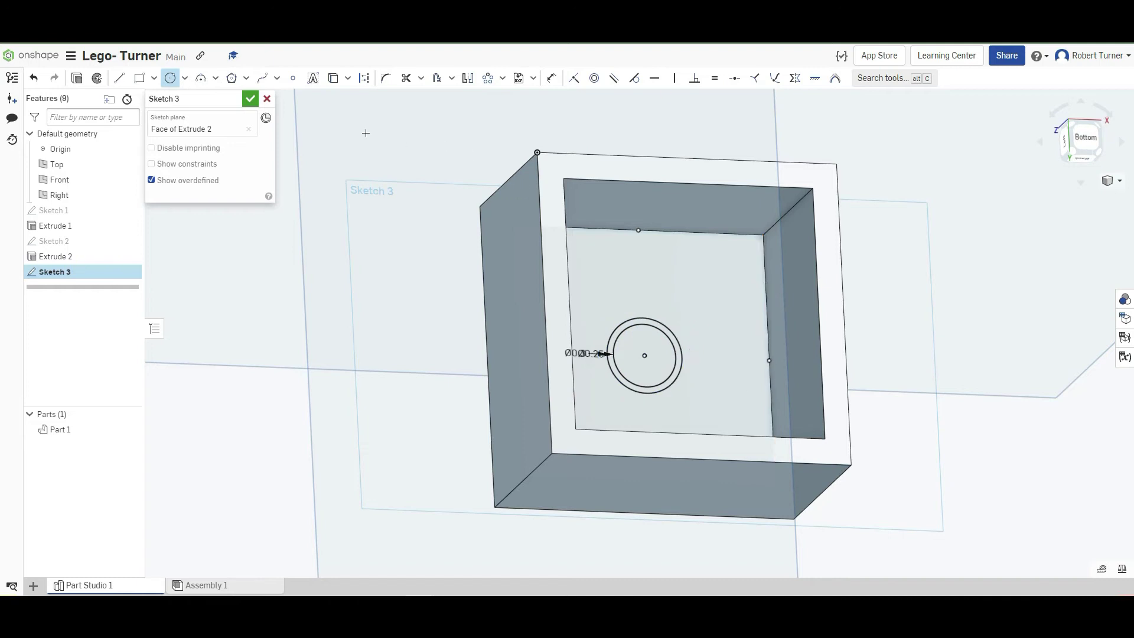
left_click(247, 101)
Step: Extrude the ring between the two circles as added material, using Up to face with the block's bottom rim face
left_click(129, 78)
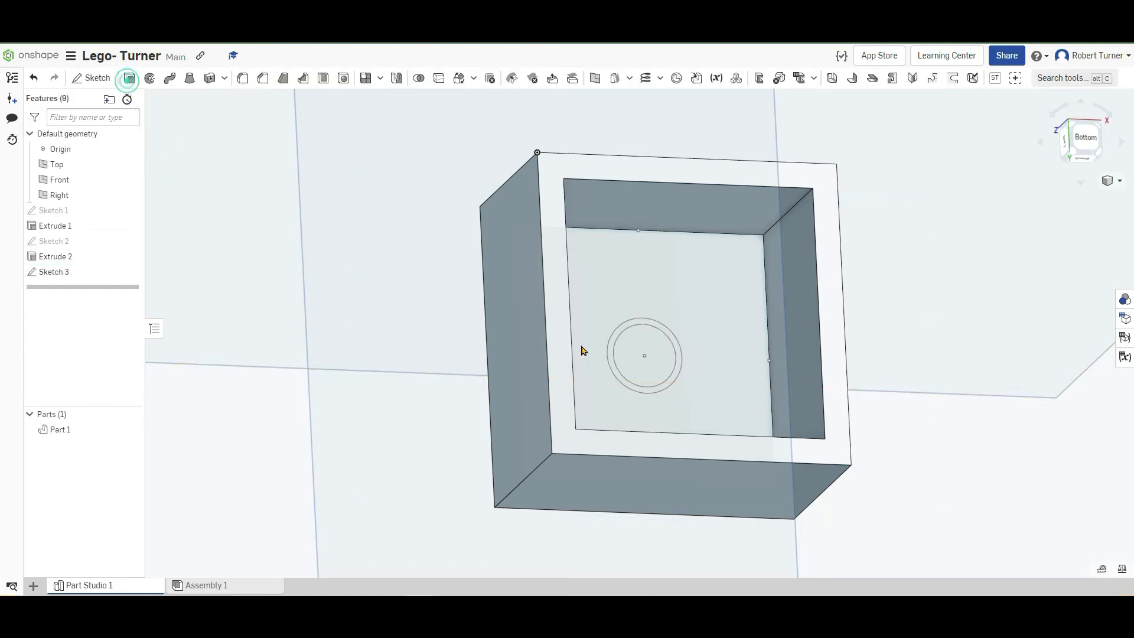
left_click(624, 334)
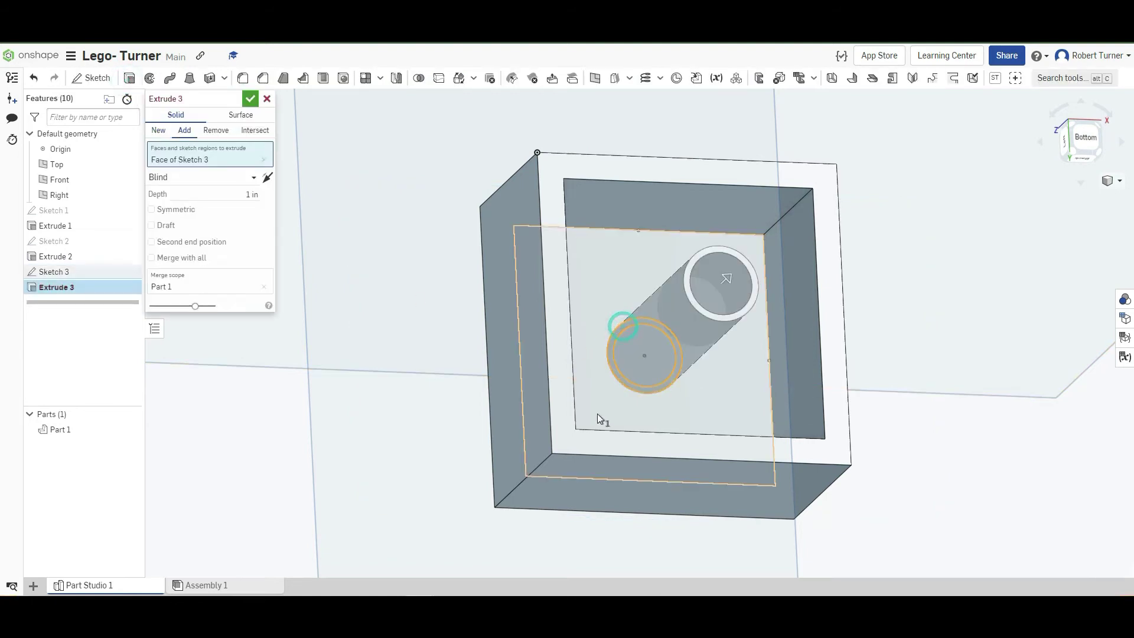
right_click_drag(693, 400, 745, 384)
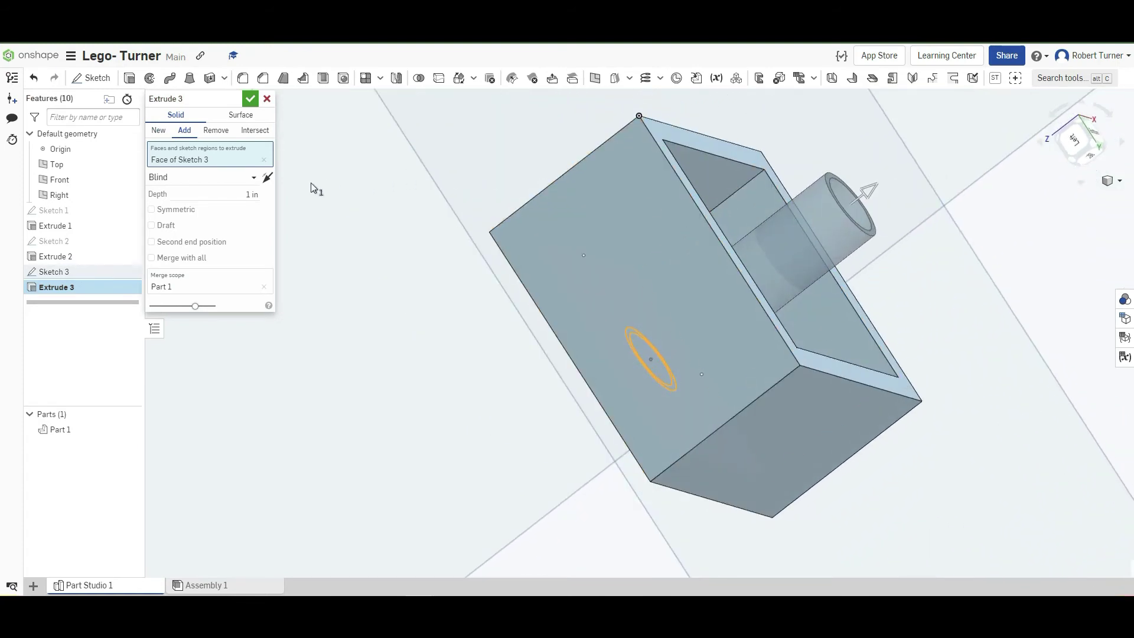
left_click(251, 176)
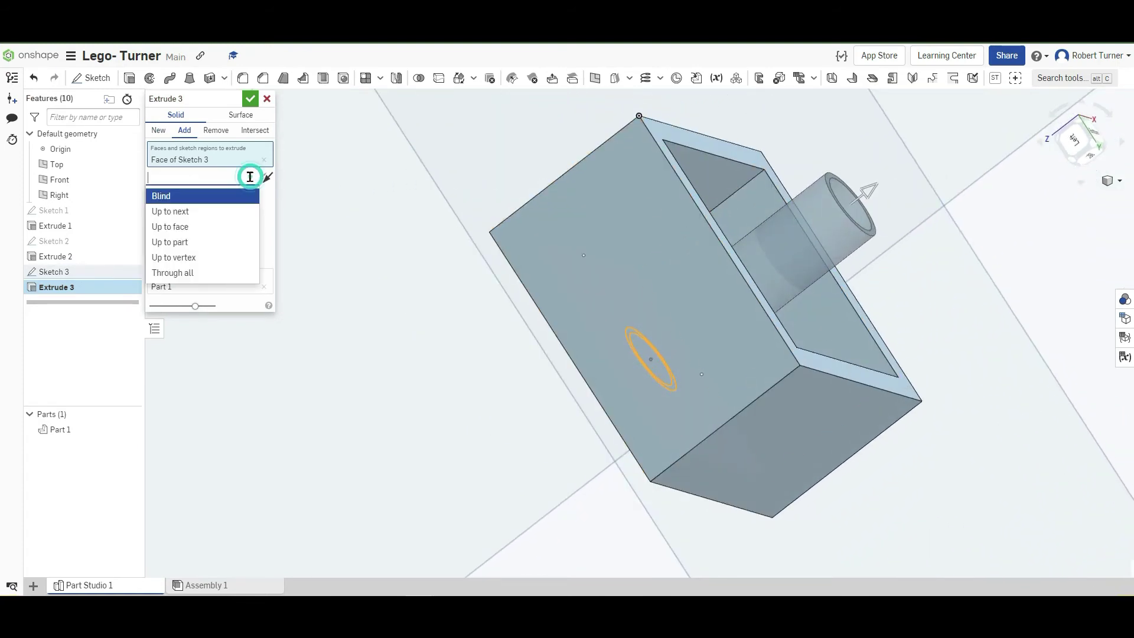
left_click(192, 227)
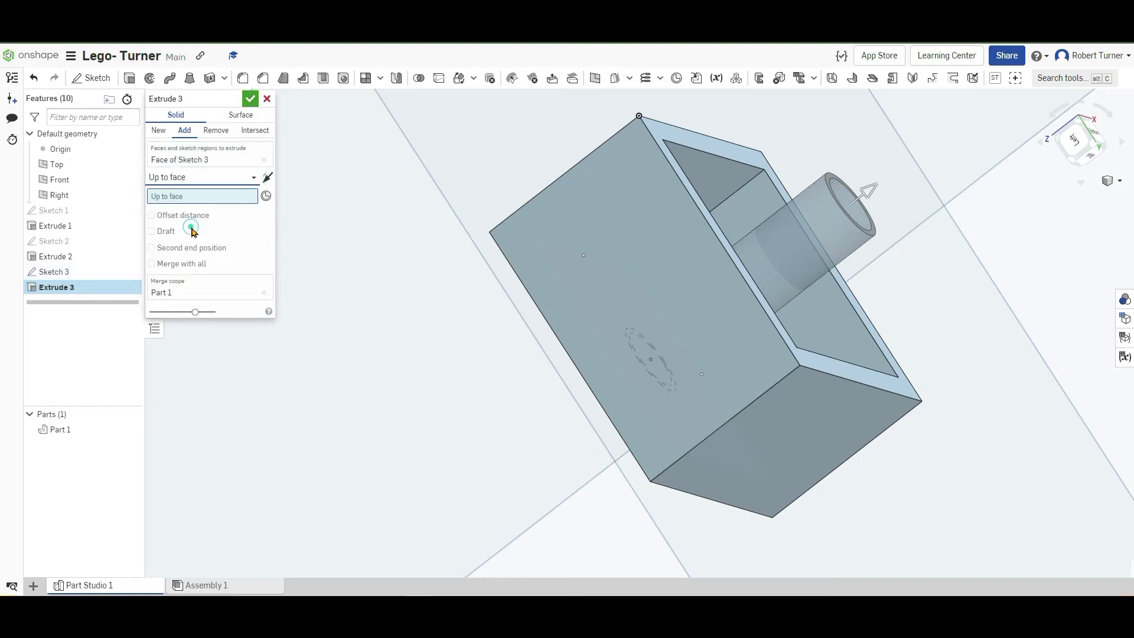
right_click_drag(463, 243, 429, 264)
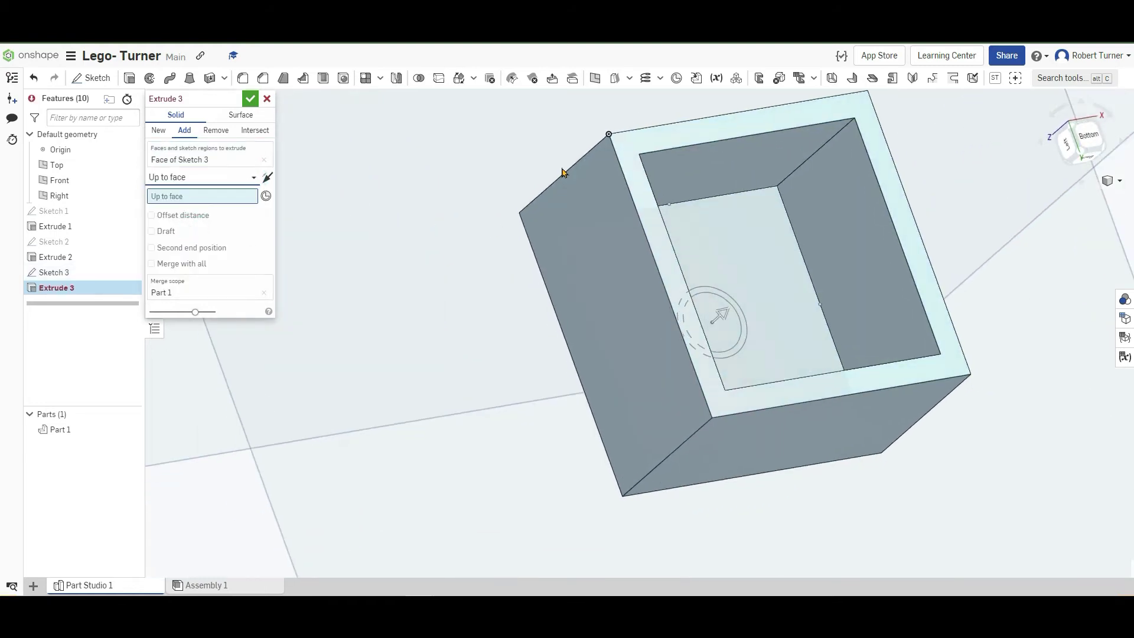
left_click(630, 167)
right_click_drag(466, 295, 383, 251)
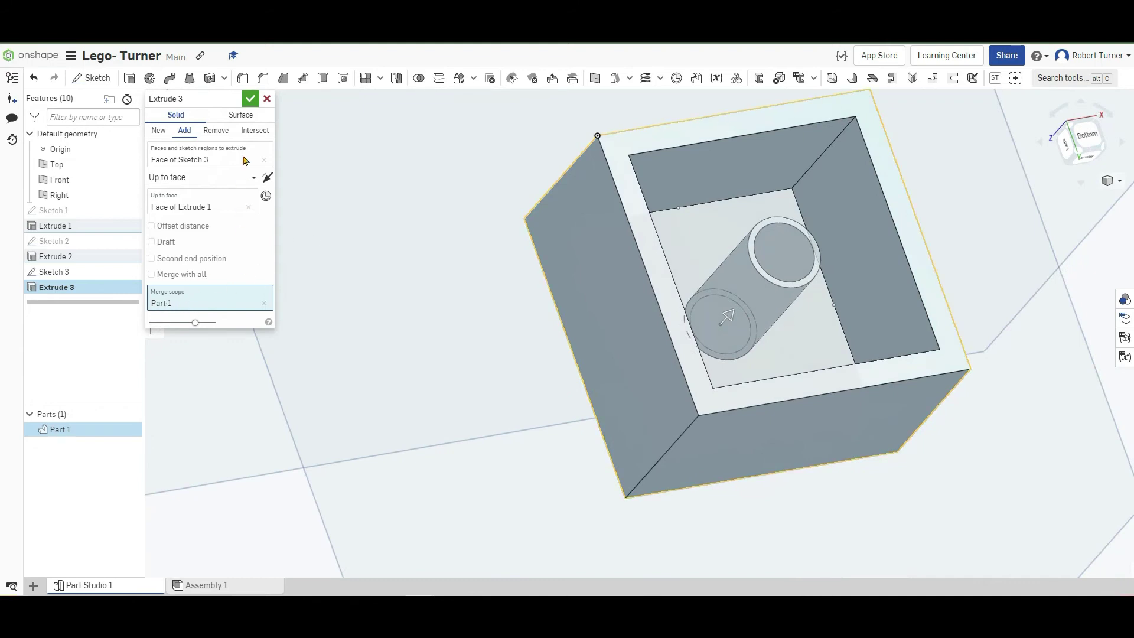
left_click(250, 100)
Step: Reopen the tube's sketch, measure the circle centre's distance to the cavity's side edge, and close the sketch without keeping changes
right_click_drag(527, 259, 473, 339)
double_click(50, 273)
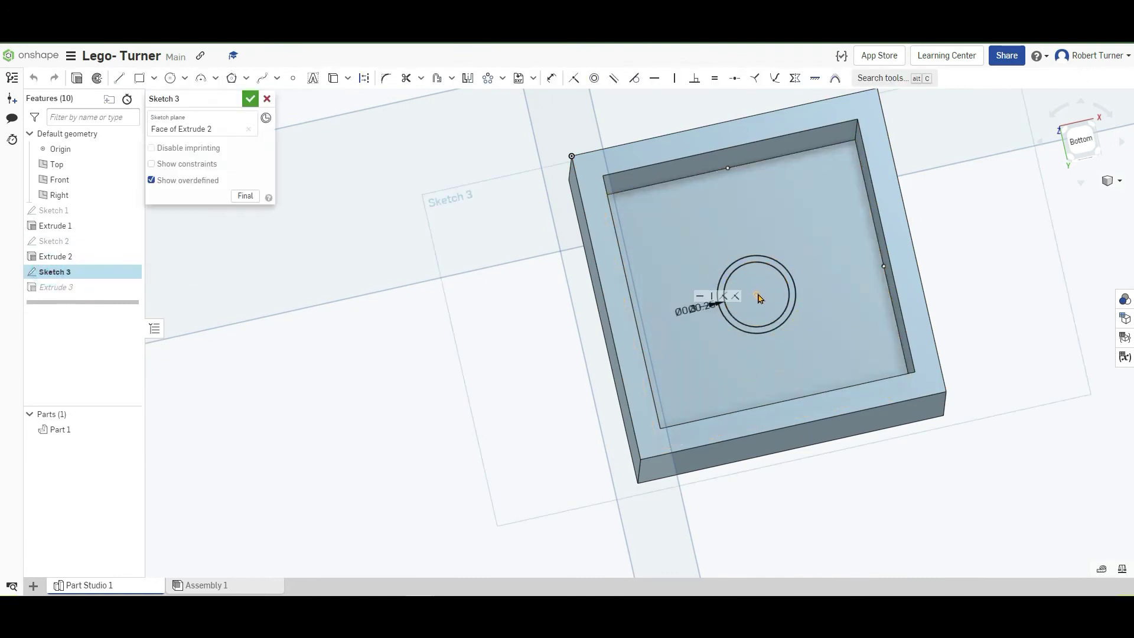
left_click(551, 78)
left_click(777, 316)
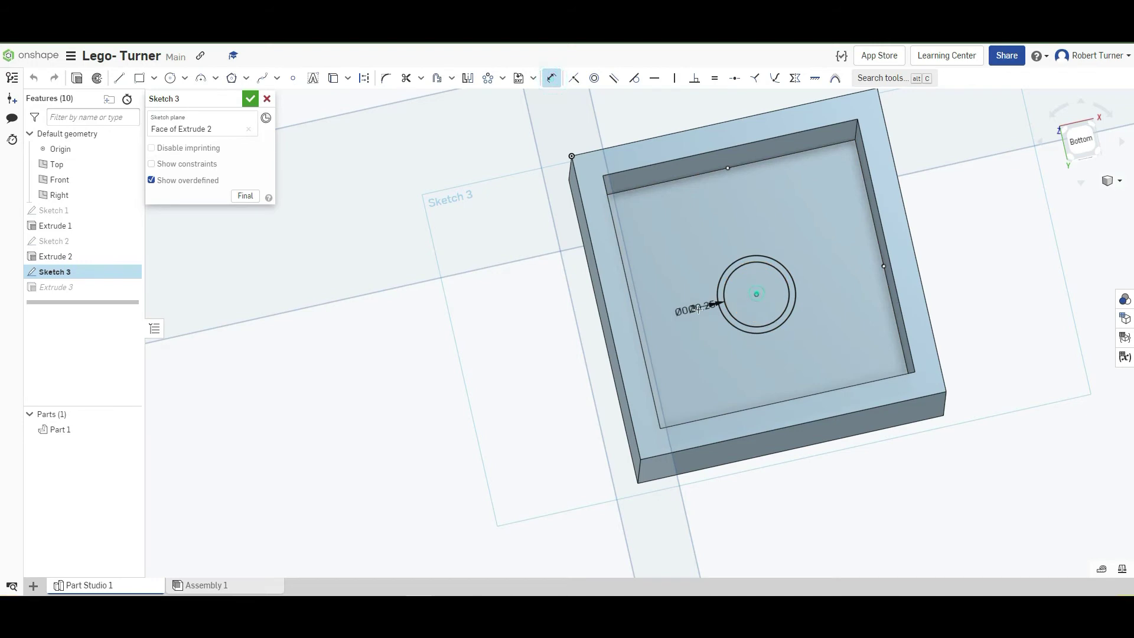
left_click(634, 315)
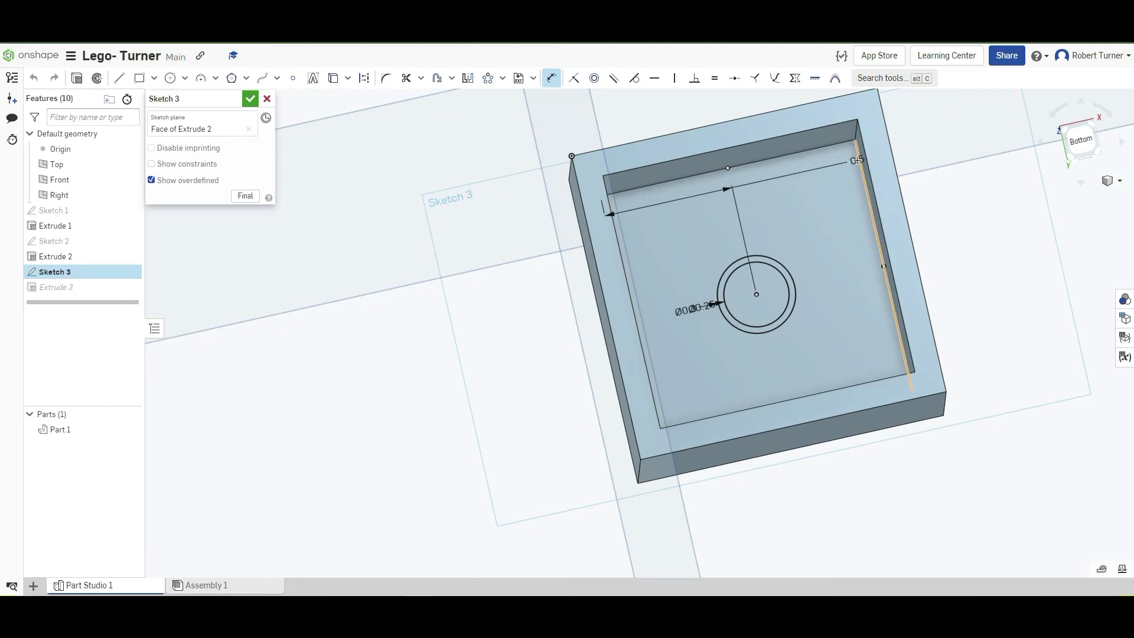
key("Escape")
left_click(266, 98)
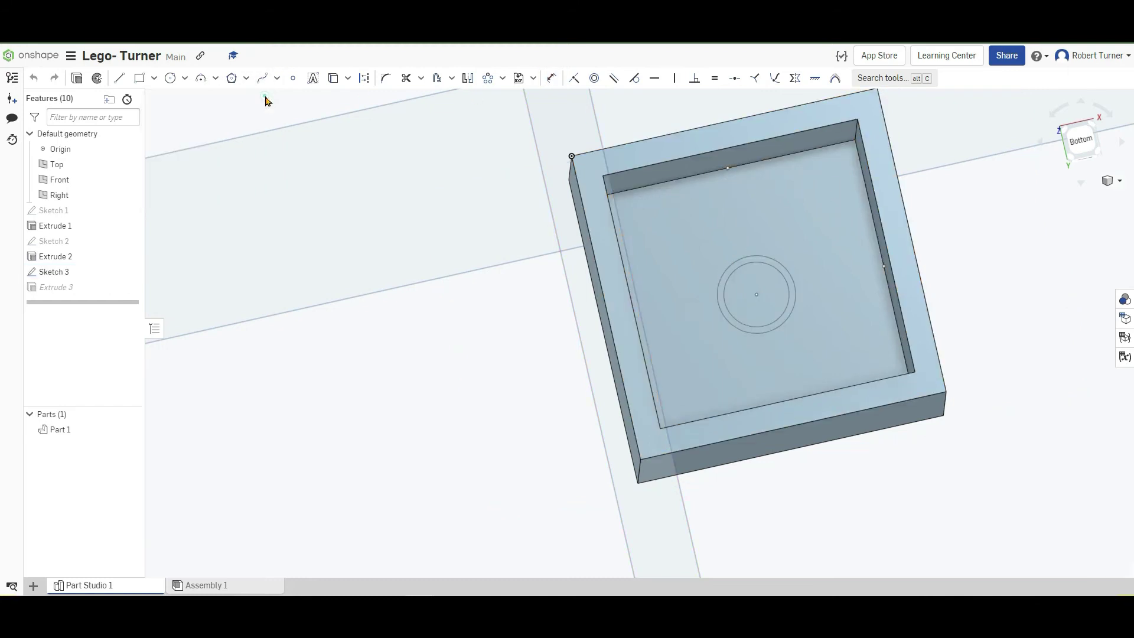
Step: Start a new sketch on the block's top face, viewed straight from above
mouse_move(410, 333)
right_mouse_down()
mouse_move(464, 295)
mouse_move(418, 337)
mouse_move(359, 356)
mouse_move(232, 368)
right_mouse_up()
left_click(1078, 143)
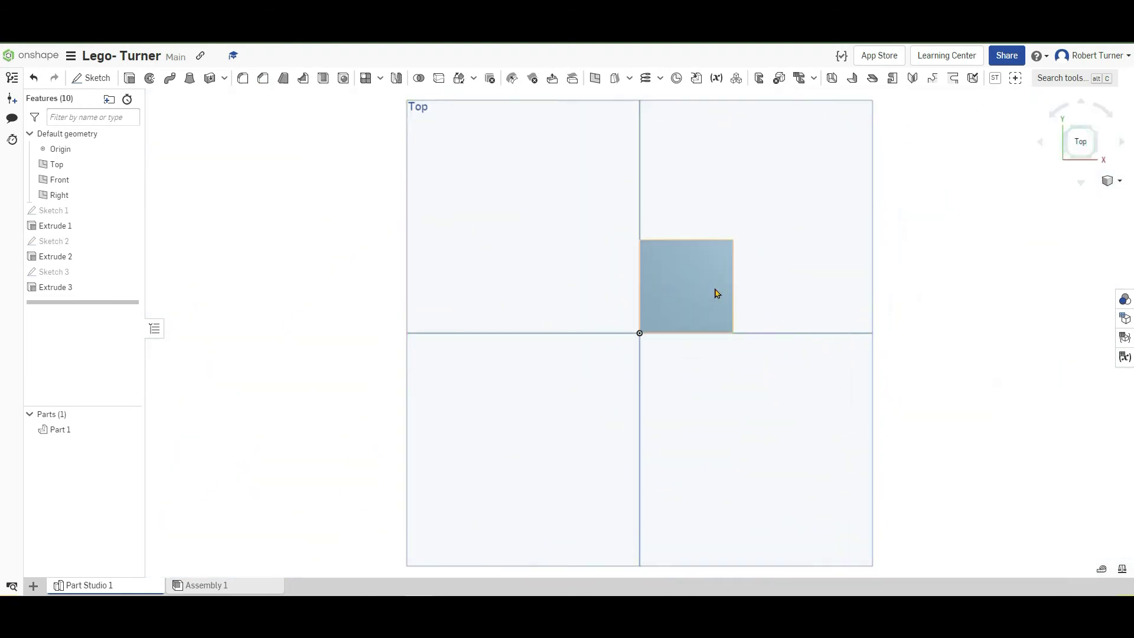
scroll(702, 282, "up", 5)
left_click(108, 78)
left_click(545, 208)
right_click_drag(390, 285, 423, 283)
left_click(1085, 146)
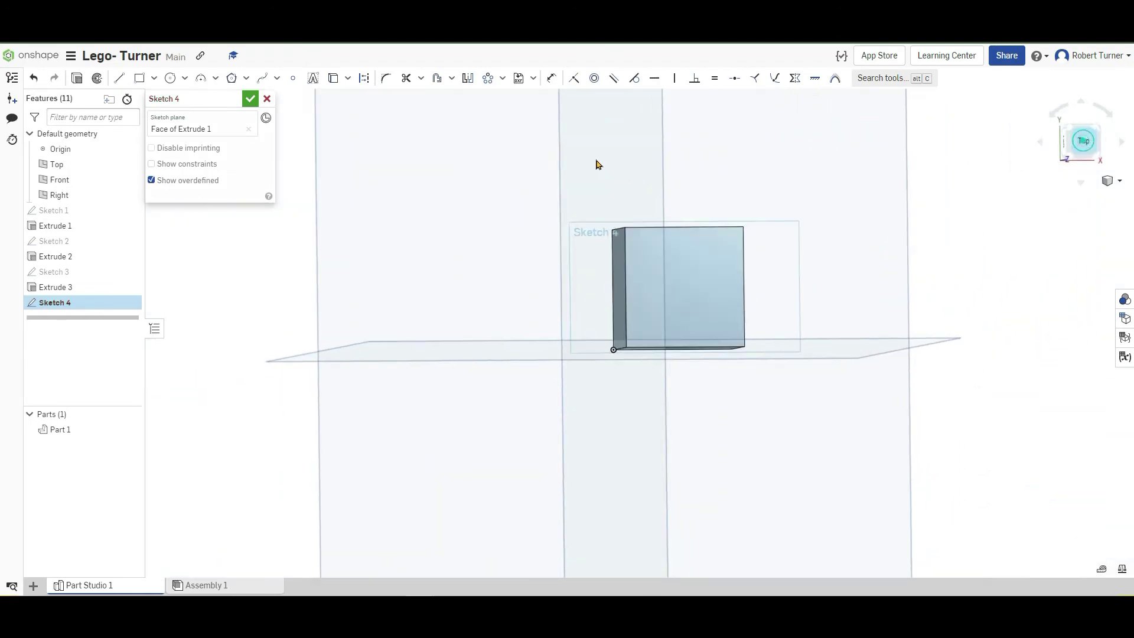
scroll(690, 302, "up", 5)
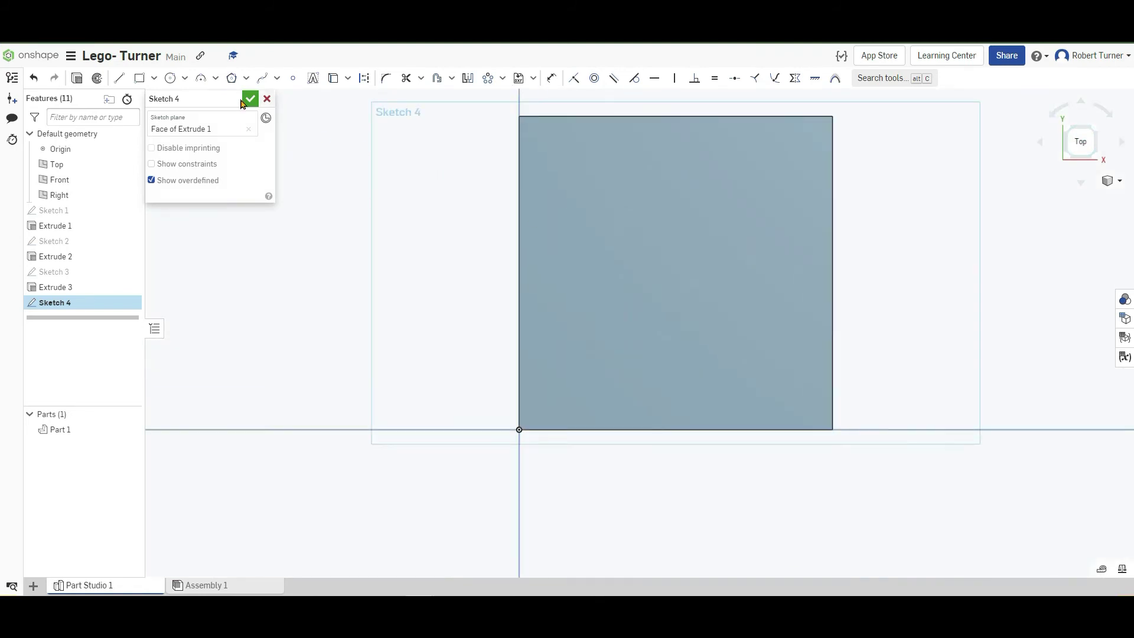
Step: Sketch a 0.25 in diameter circle near the upper-left corner of the block's top face
left_click(170, 77)
left_click(619, 190)
type("0.25")
key("Return")
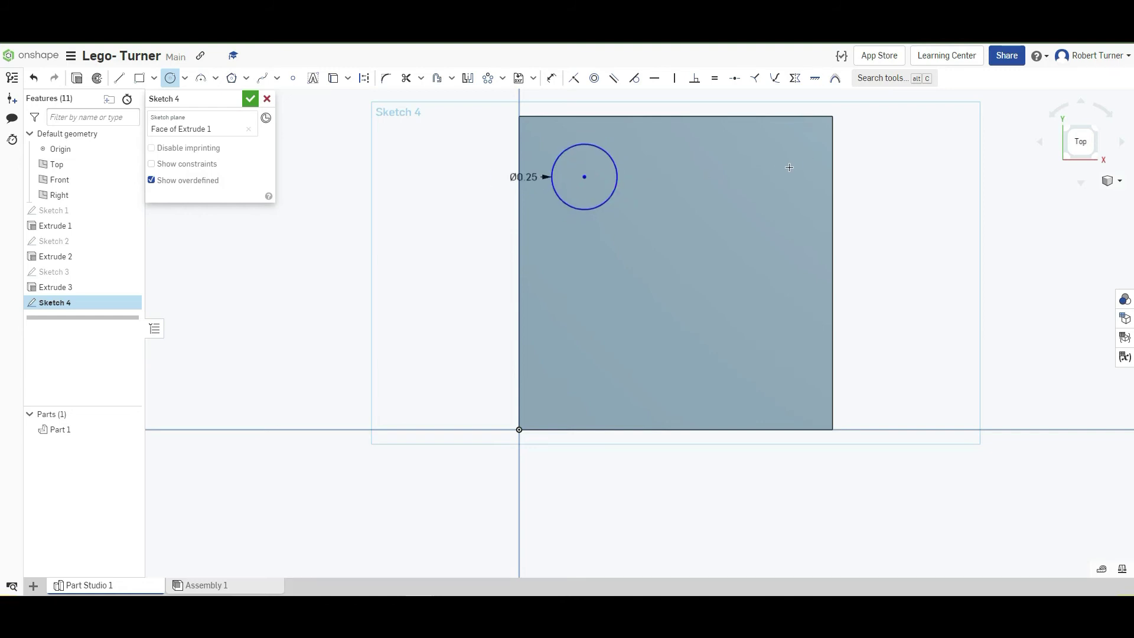
Step: Dimension the circle's centre 0.25 in from the top face's upper edge and 0.25 in from its left edge
left_click(553, 81)
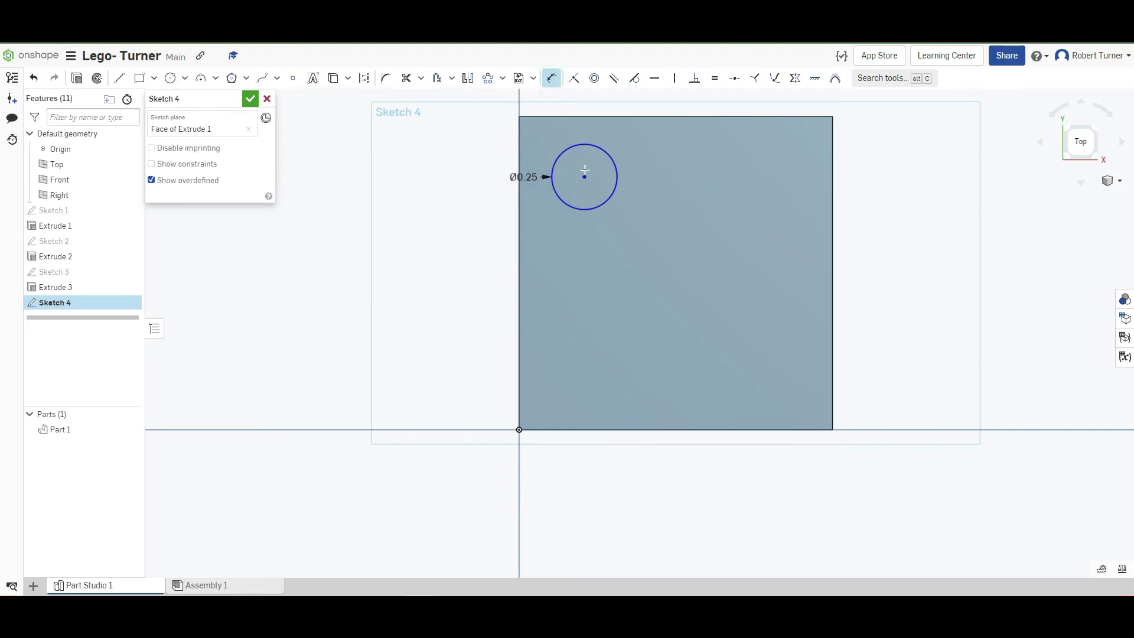
left_click(582, 117)
middle_click_drag(583, 108, 549, 158)
left_click(546, 157)
key("Return")
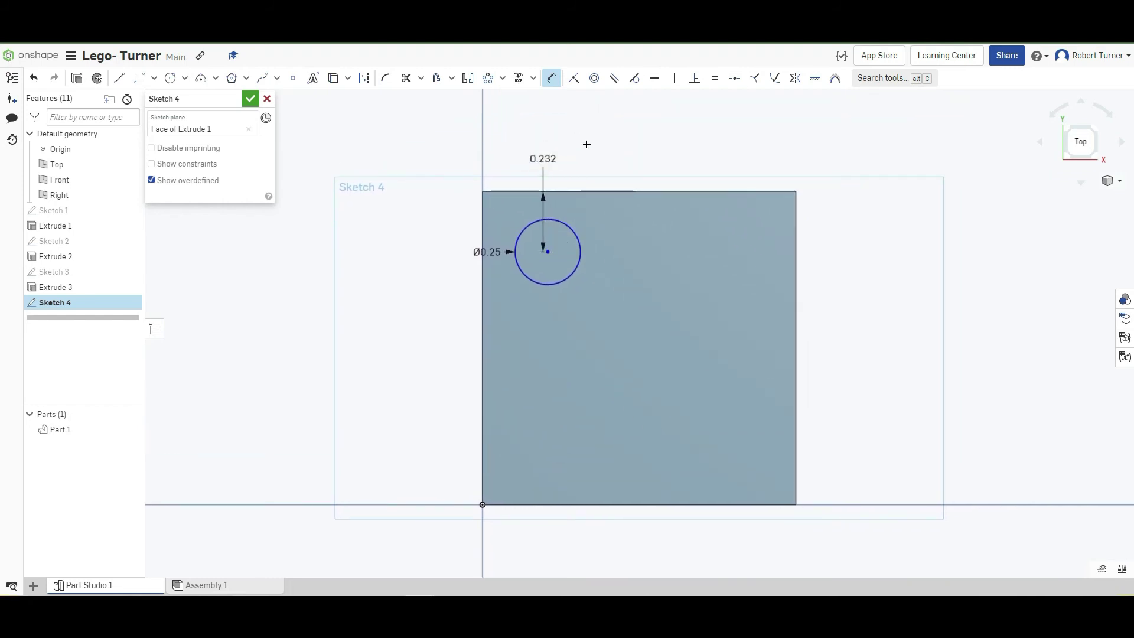
left_click(545, 257)
left_click(483, 248)
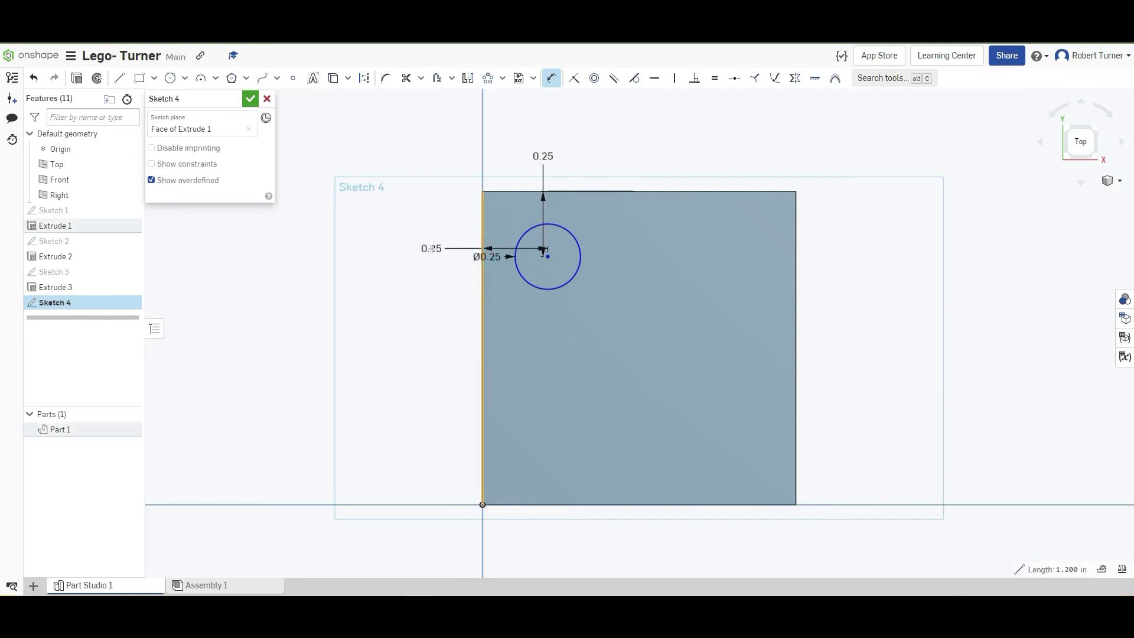
left_click(432, 248)
type("0.25")
key("Return")
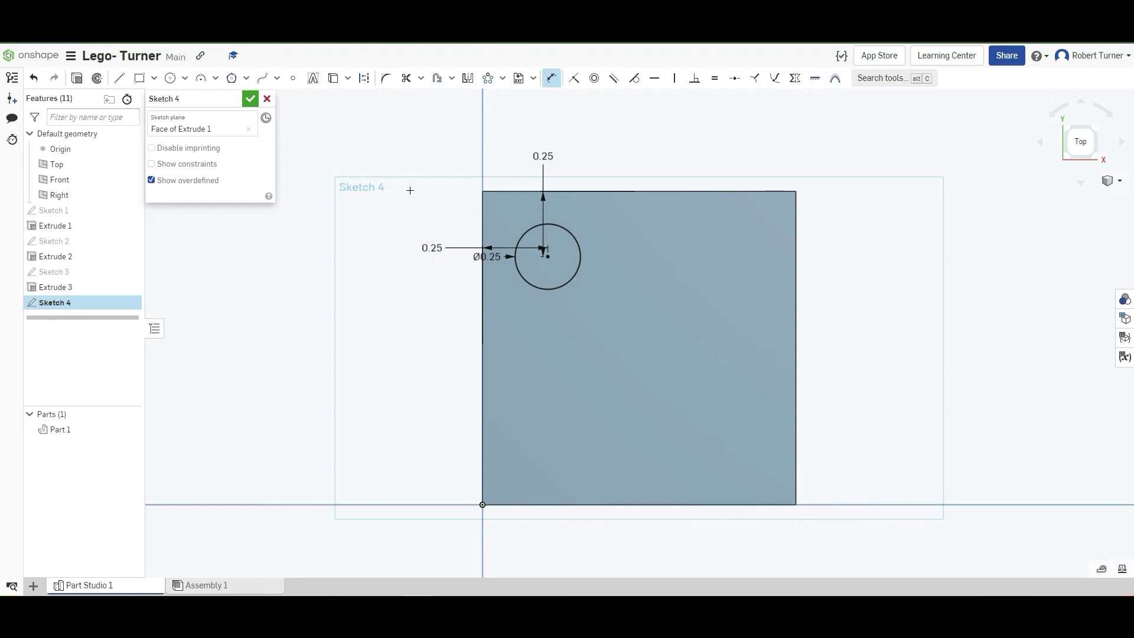
Step: Start a linear sketch pattern of the circle with 2 instances in the horizontal direction
left_click(502, 79)
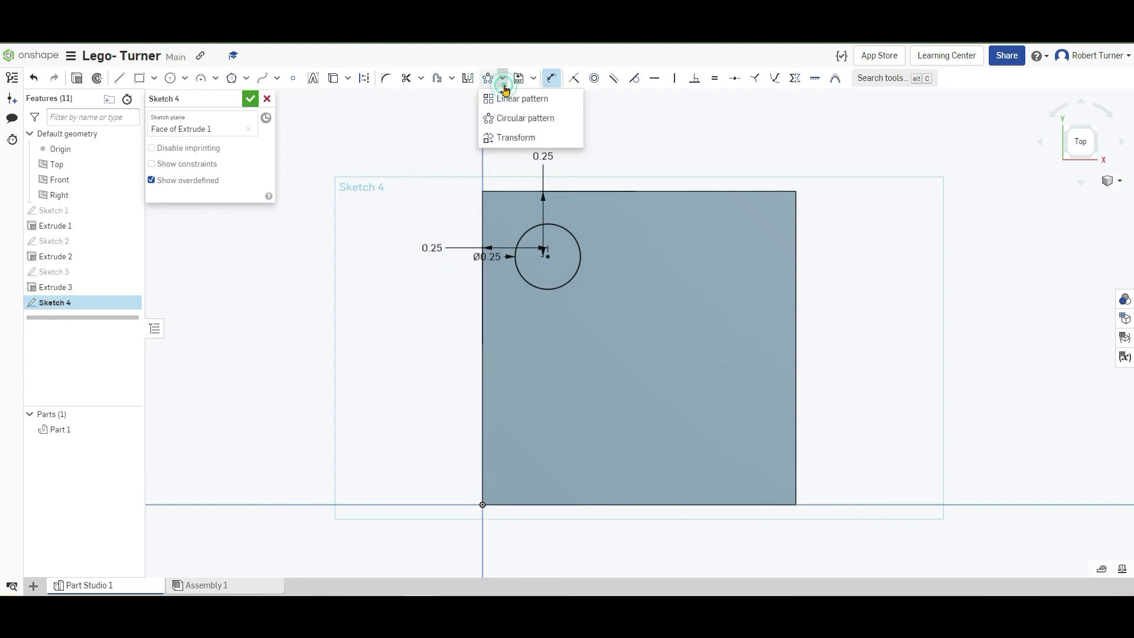
left_click(512, 101)
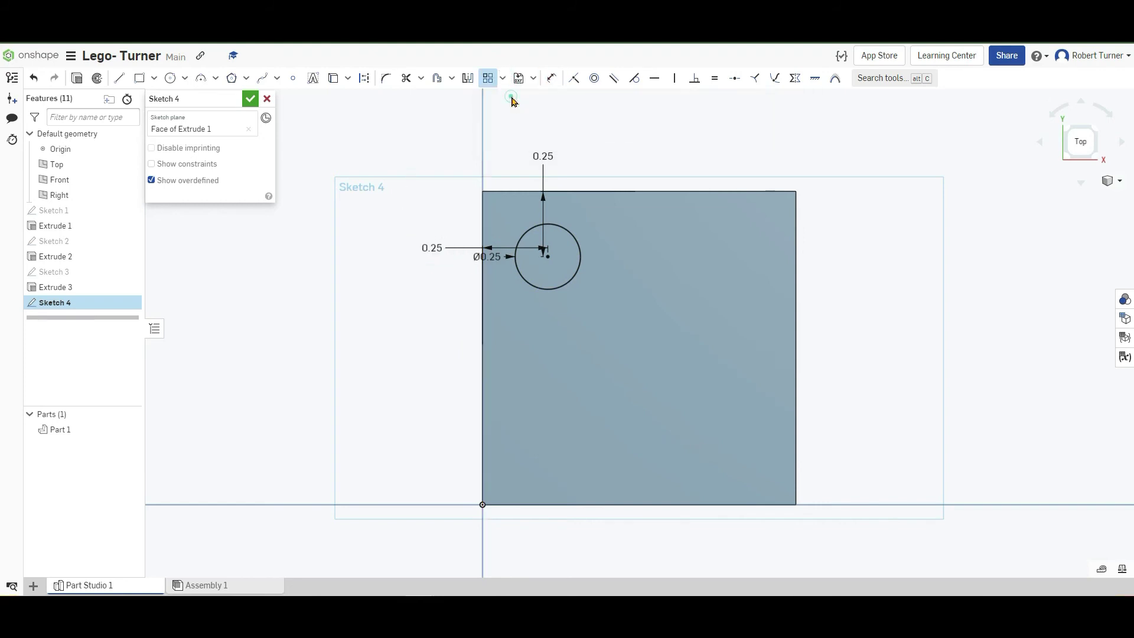
left_click(581, 246)
left_click(866, 316)
type("2")
key("Return")
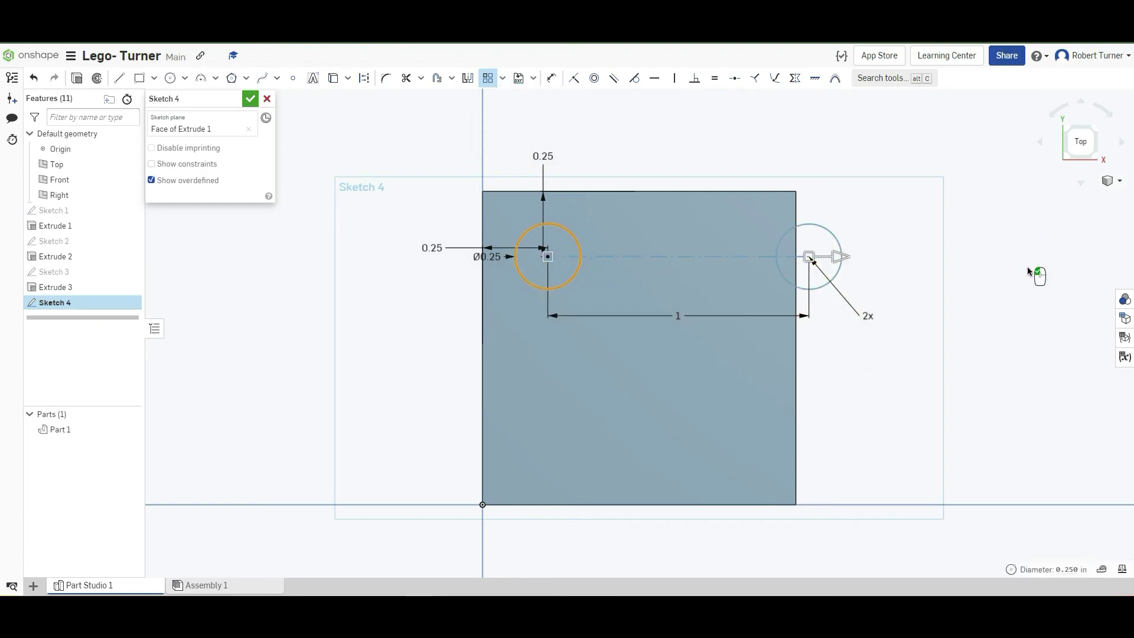
Step: Set the pattern's vertical direction to 2 instances and point it down across the face, with a spacing of about 0.61 in
middle_click_drag(767, 185, 686, 341)
scroll(678, 330, "down", 2)
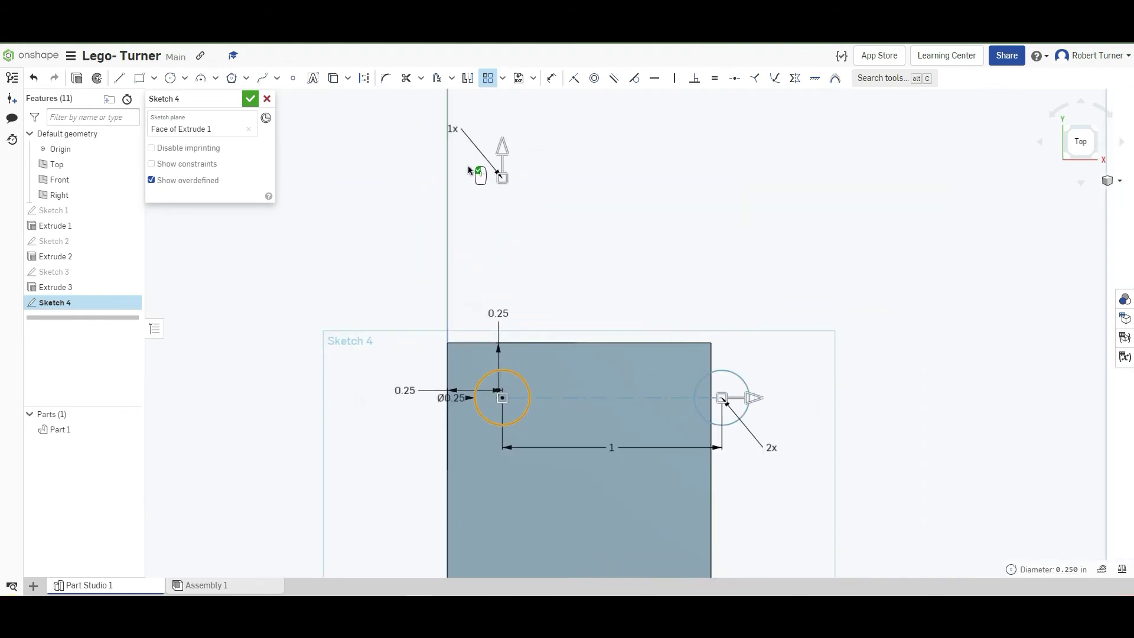
left_click(452, 129)
type("2")
left_click(620, 169)
left_click_drag(508, 229, 502, 534)
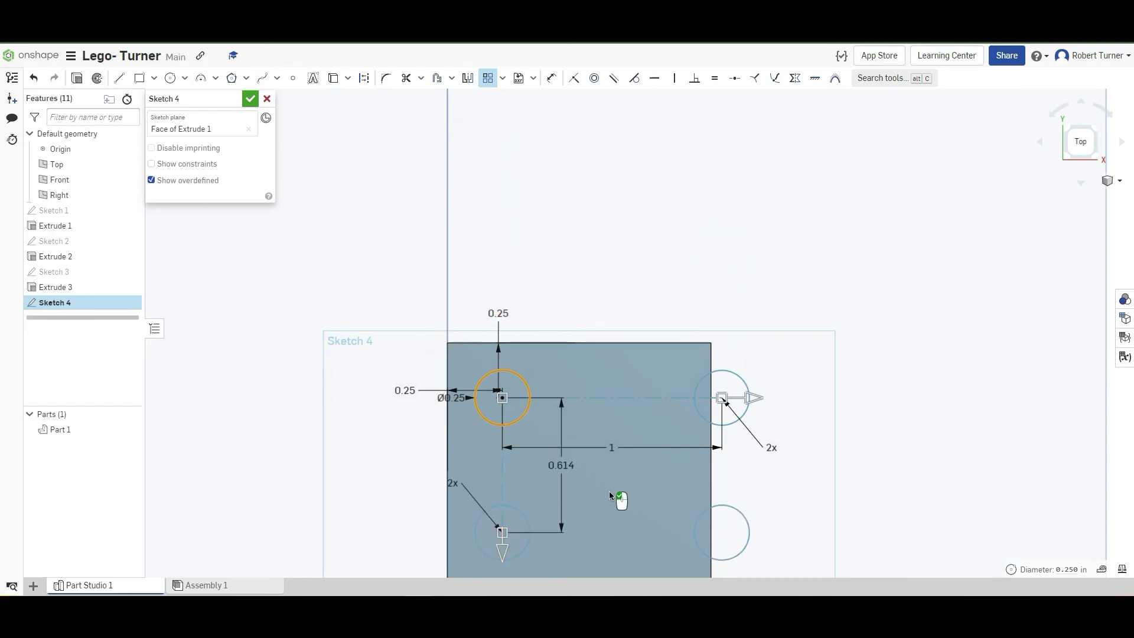
Step: Set the pattern spacing to 0.7 in horizontally and 0.75 in vertically, and apply the pattern
middle_click_drag(608, 491, 717, 355)
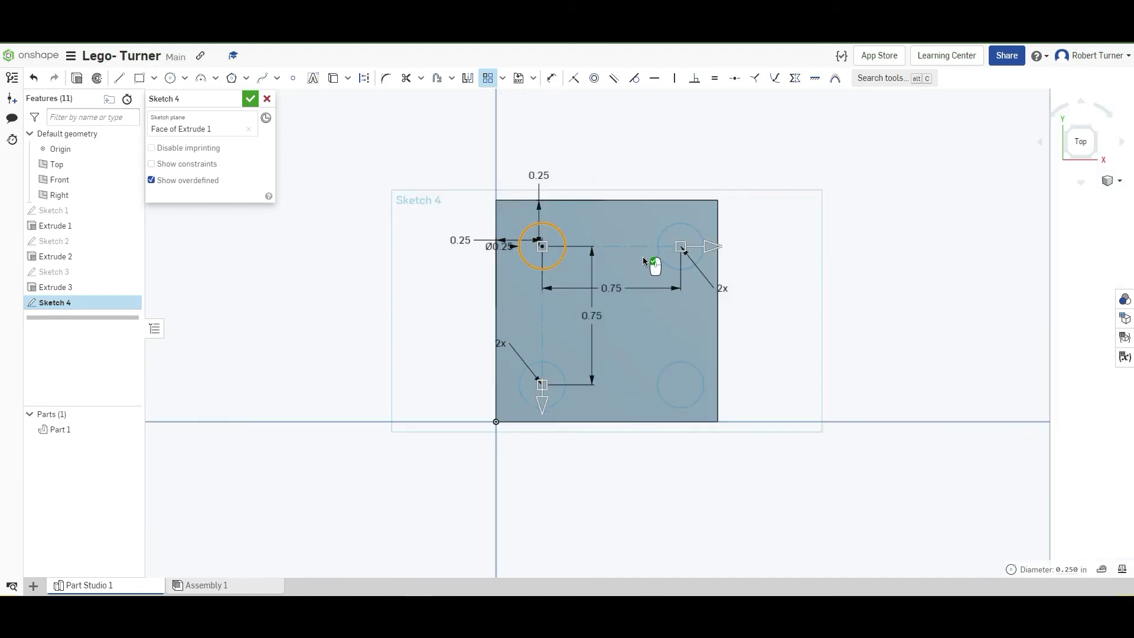
double_click(627, 289)
key("BackSpace")
type(".7")
left_click(740, 248)
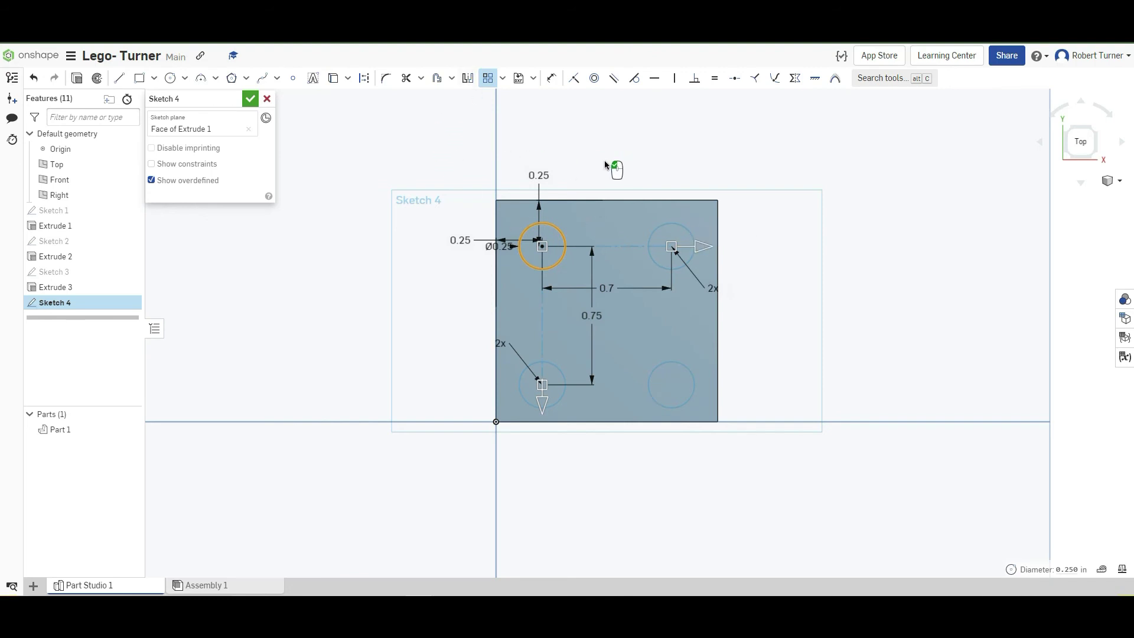
left_click(604, 160)
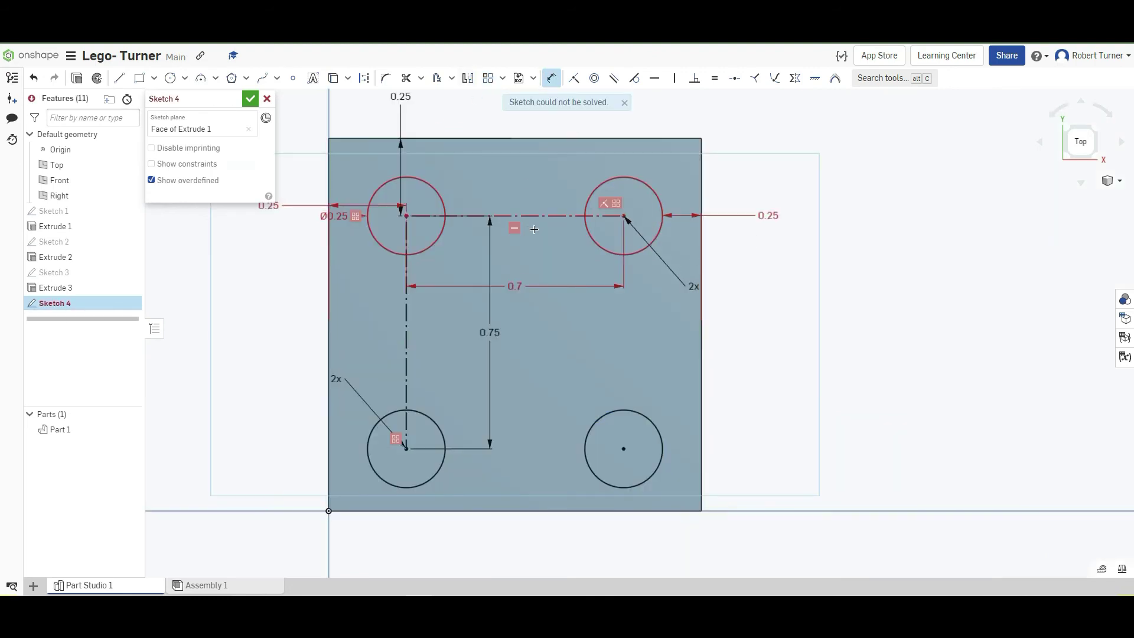
Step: Undo the conflicting right-edge dimension and delete the pattern's horizontal and vertical spacing dimensions
double_click(515, 286)
left_click(618, 285)
key("Return")
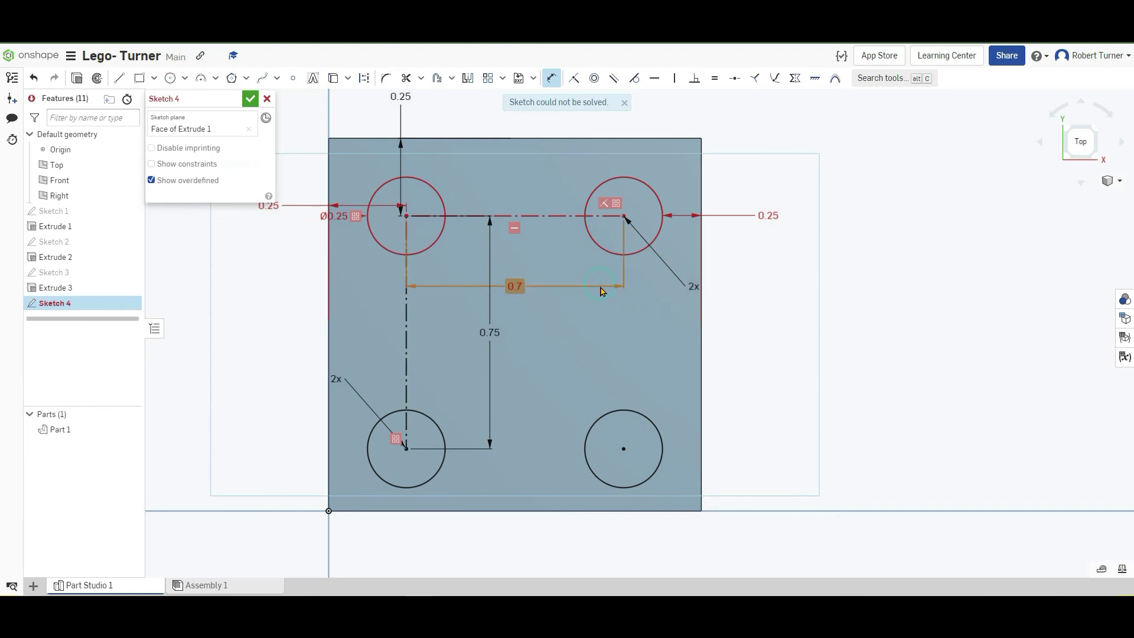
key("ctrl+z")
left_click(490, 374)
key("Delete")
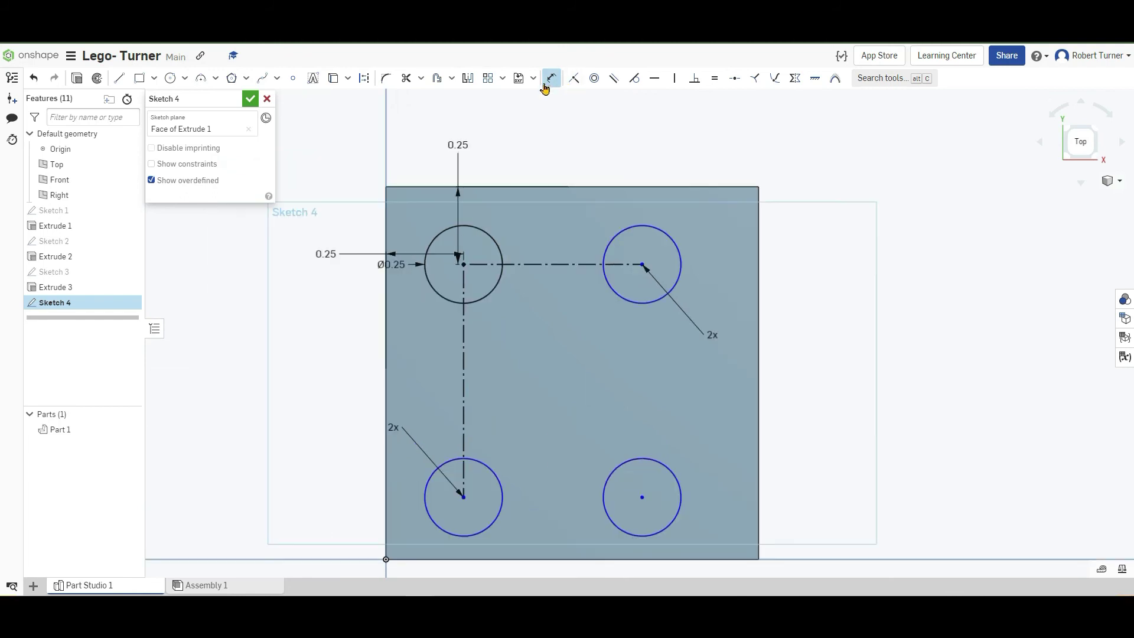
Step: Dimension the upper-right circle's centre 0.25 in from the top face's right edge
left_click(756, 265)
left_click(815, 264)
type(".25")
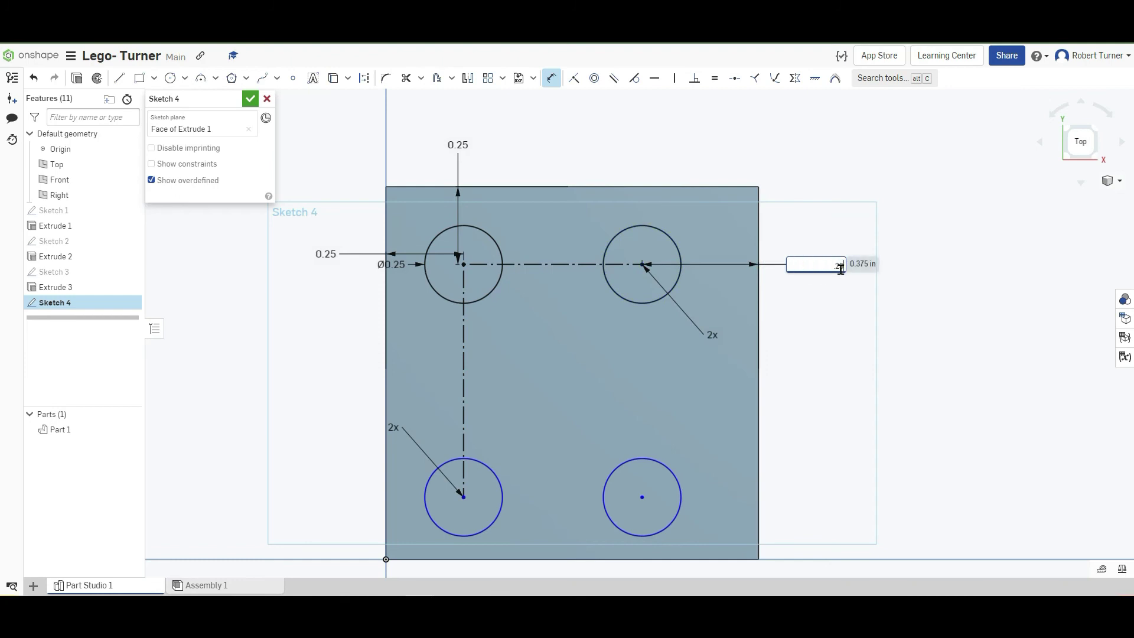
key("Return")
Step: Dimension the lower-right circle's centre 0.25 in from the face's bottom edge, and finish the sketch
middle_click_drag(805, 482, 805, 392)
left_click(682, 407)
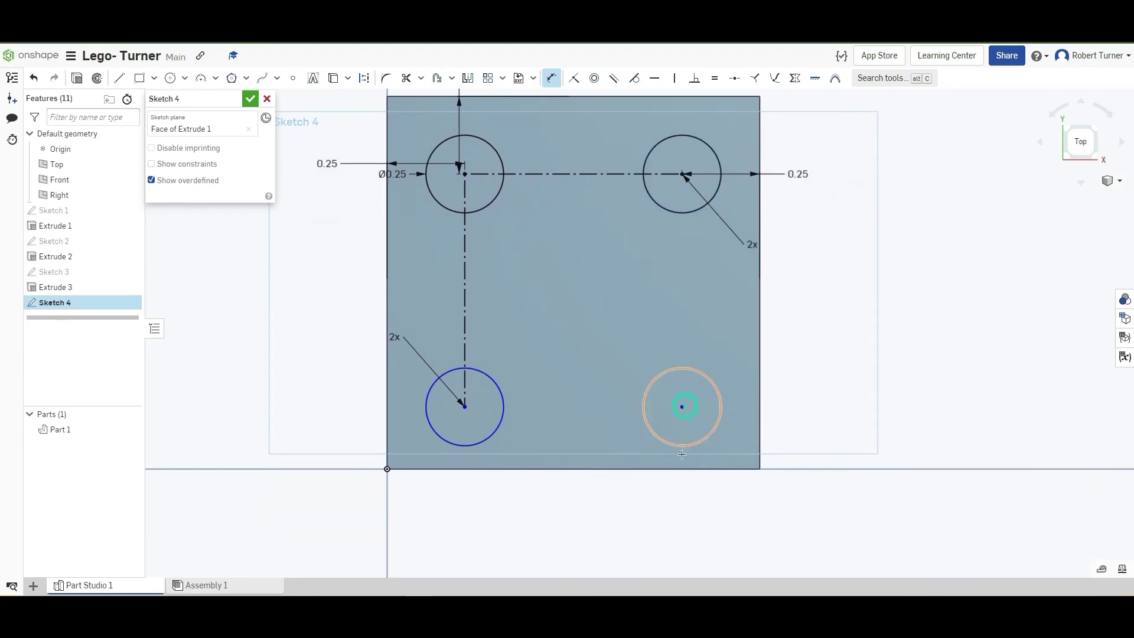
left_click(685, 469)
left_click(685, 504)
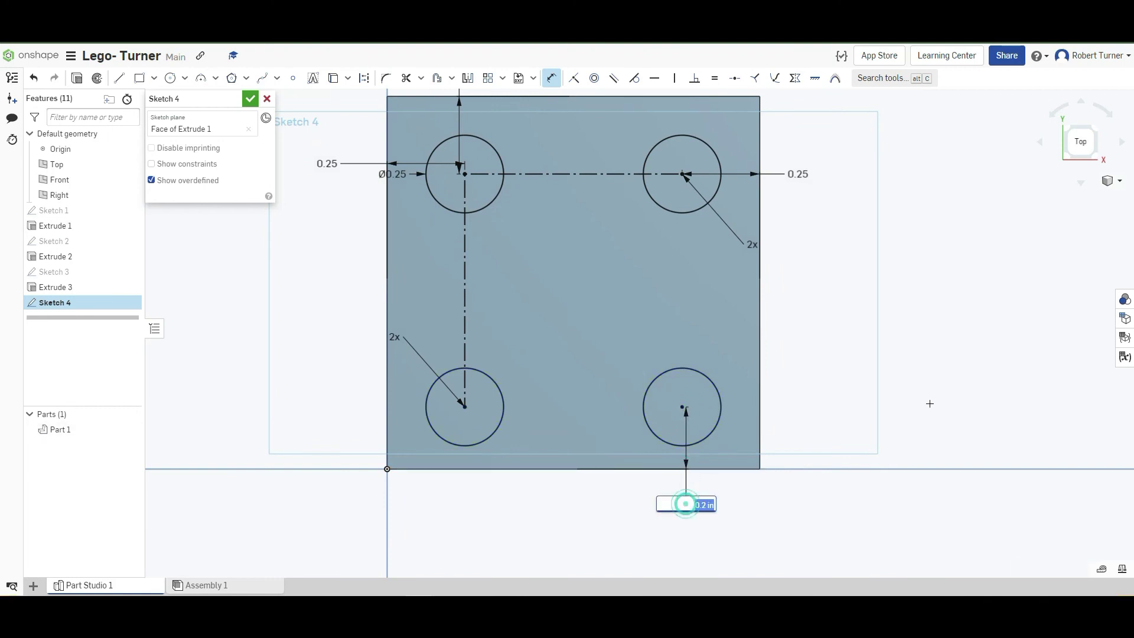
type("0.25")
key("Return")
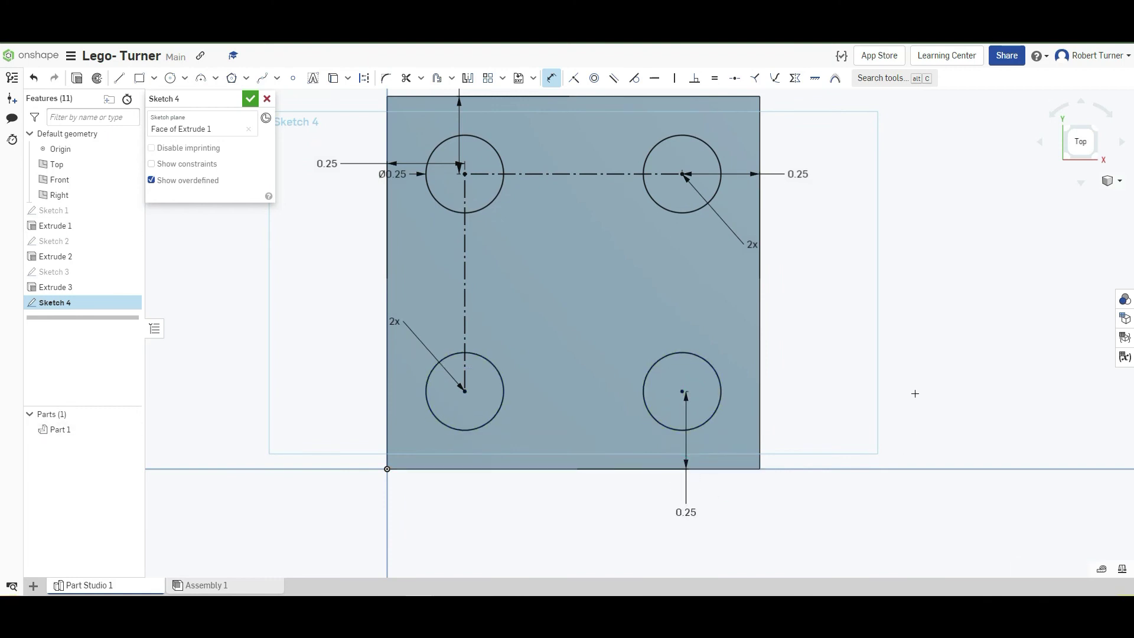
right_click_drag(364, 240, 362, 374)
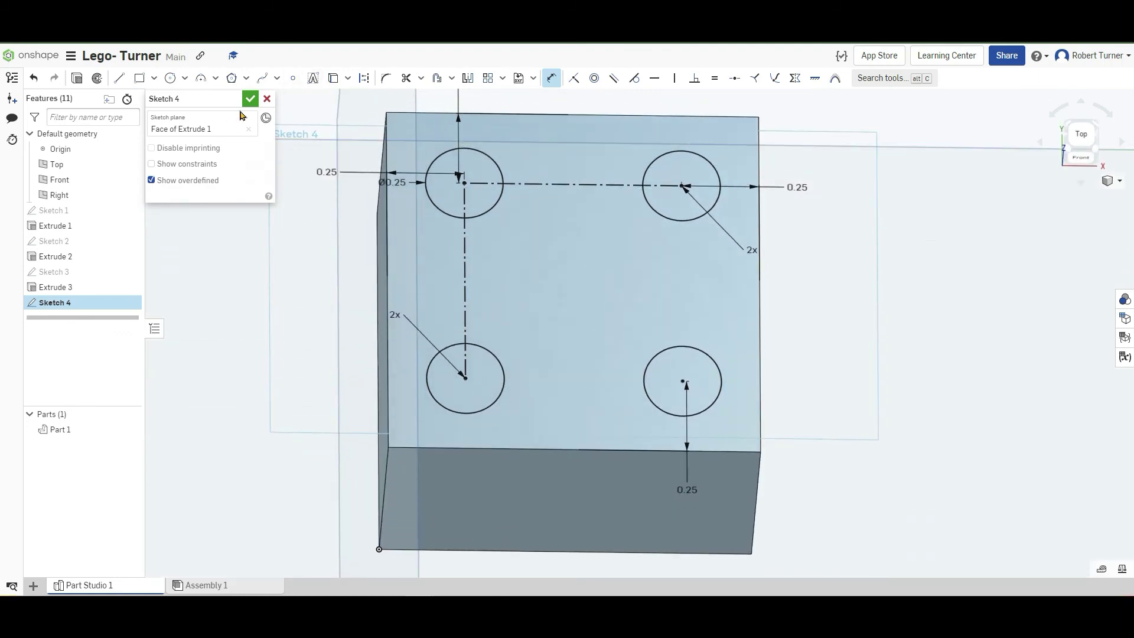
left_click(250, 99)
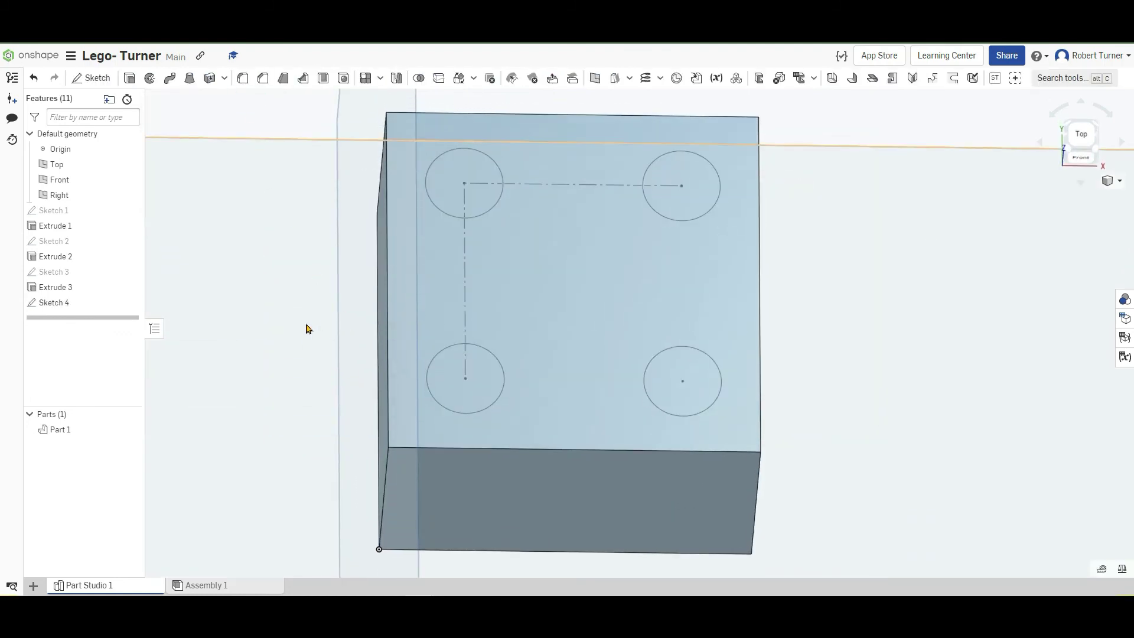
Step: Extrude the four circles on the block's top face upward by 0.1 in as added material to form the studs
right_click_drag(807, 508, 826, 460)
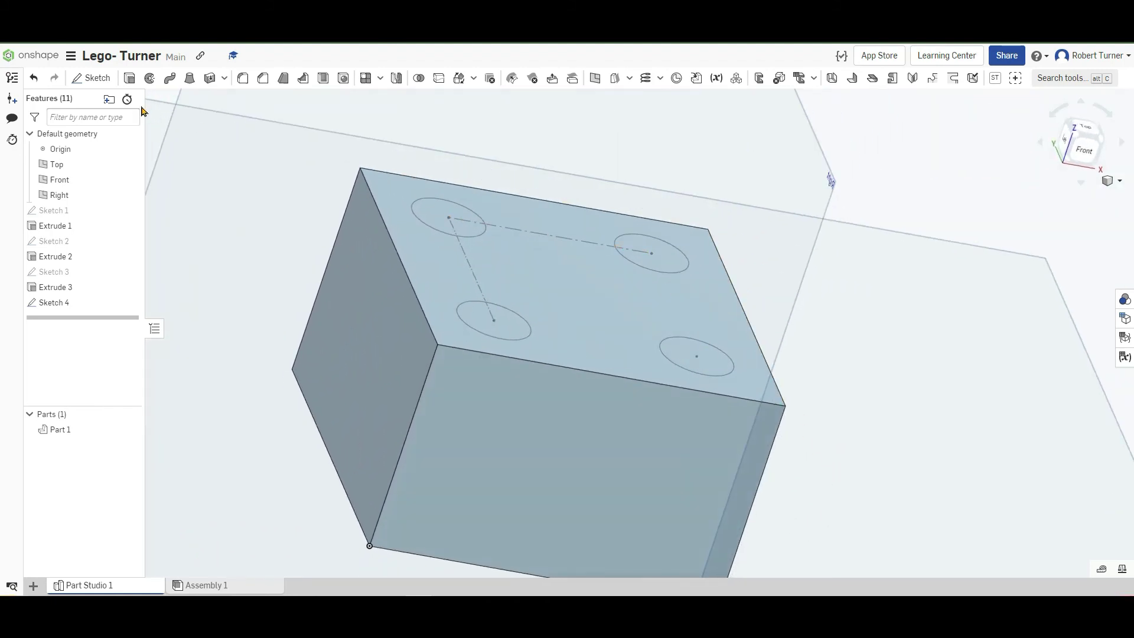
left_click(129, 78)
left_click(430, 210)
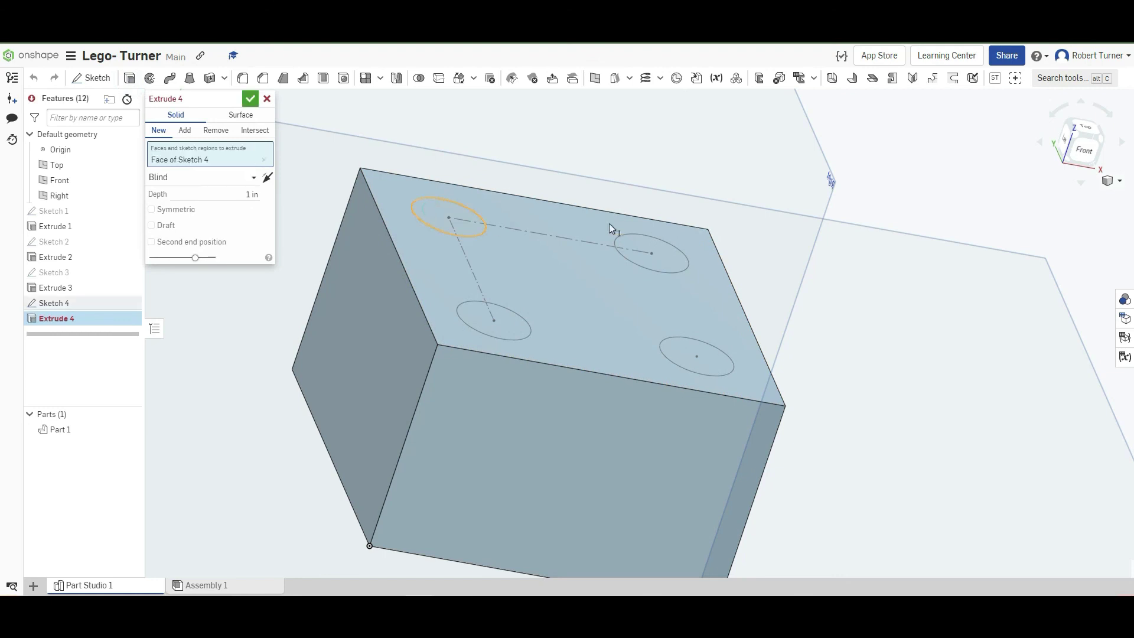
left_click(648, 245)
left_click(512, 329)
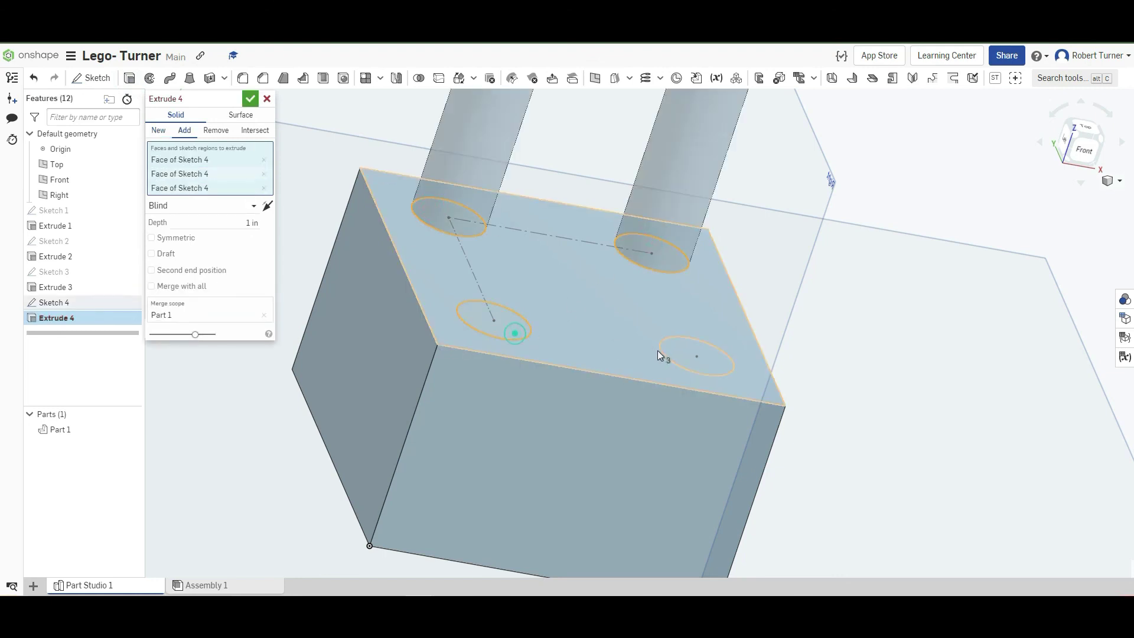
left_click(674, 355)
right_click_drag(463, 183, 540, 284)
left_click_drag(507, 95, 443, 284)
left_click(232, 230)
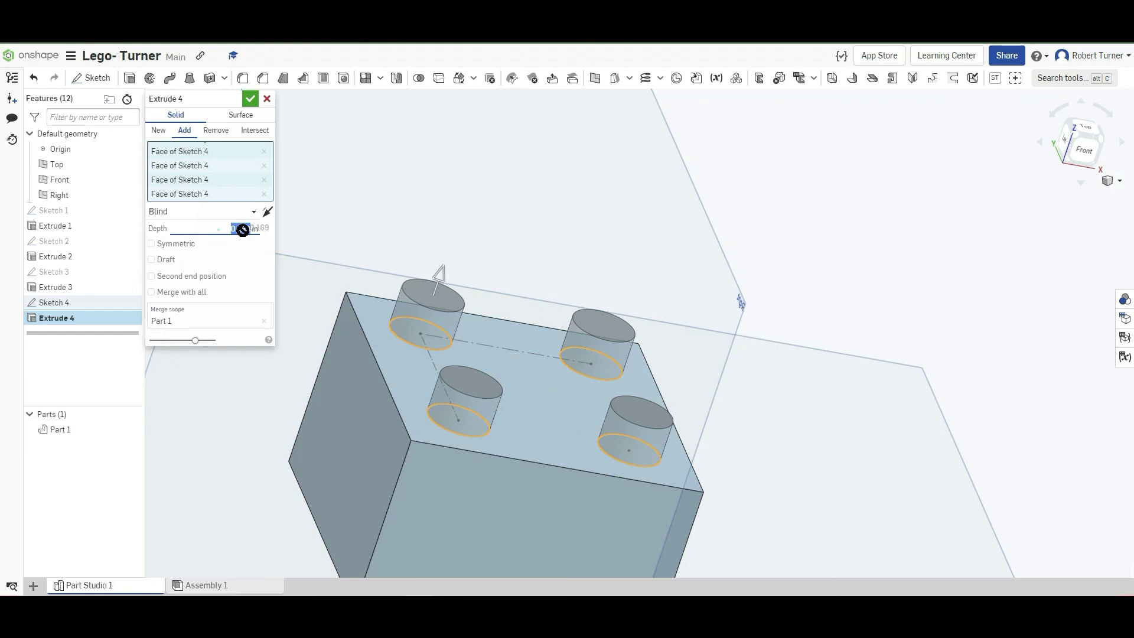
left_click_drag(215, 229, 246, 227)
type("0.1")
key("Return")
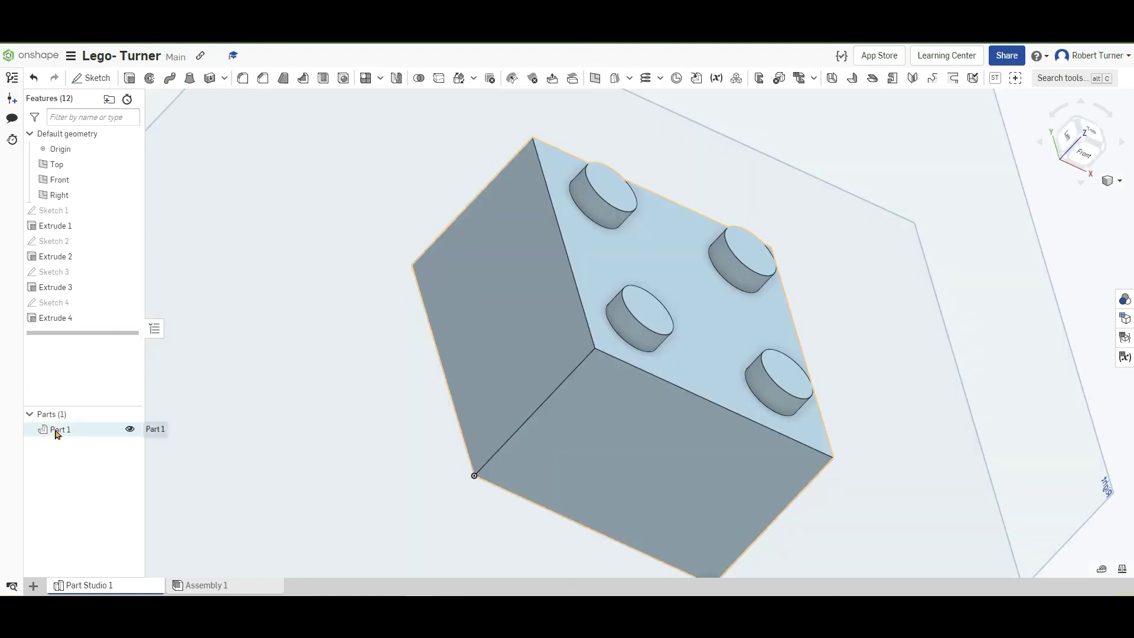
Step: Rename the part studio tab as "Lego" followed by the owner's surname
right_click(90, 585)
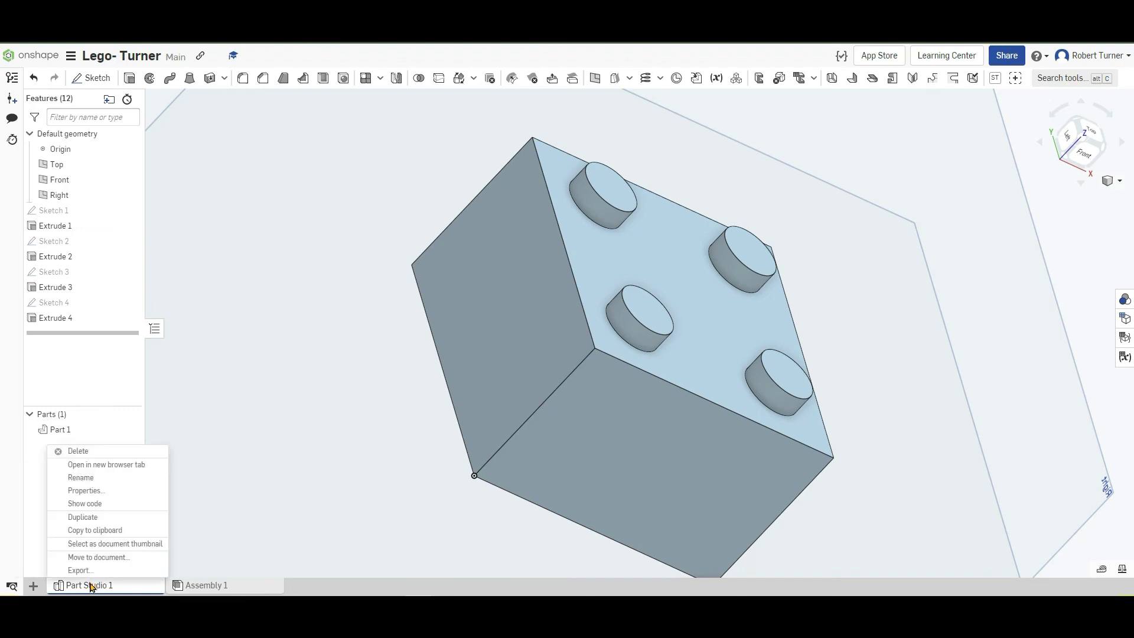
left_click(81, 479)
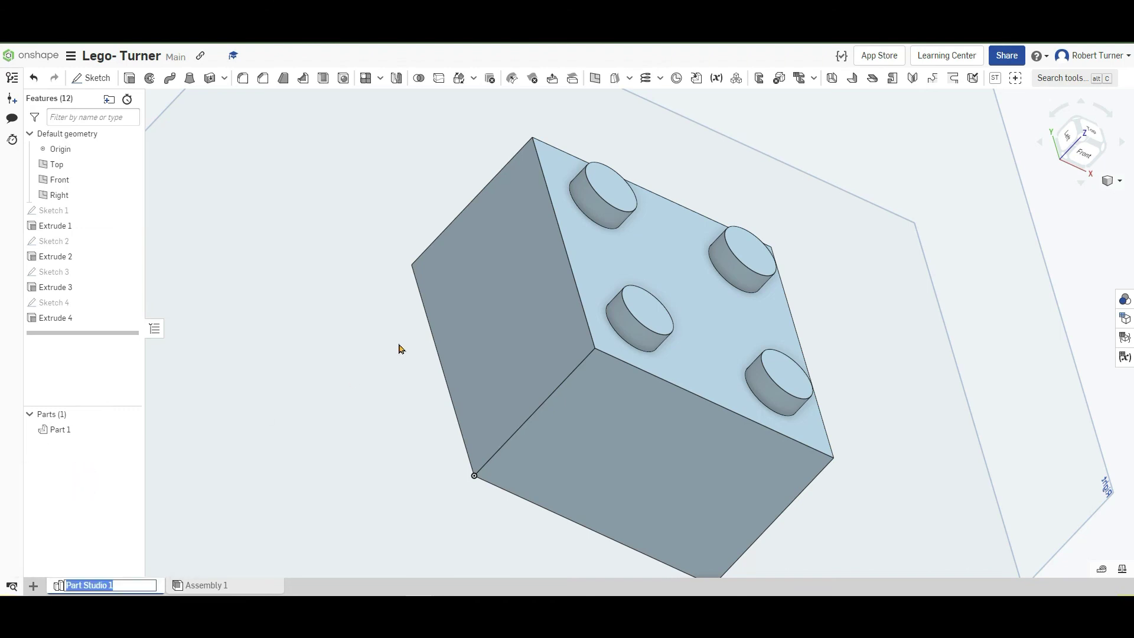
type("Lego Turner")
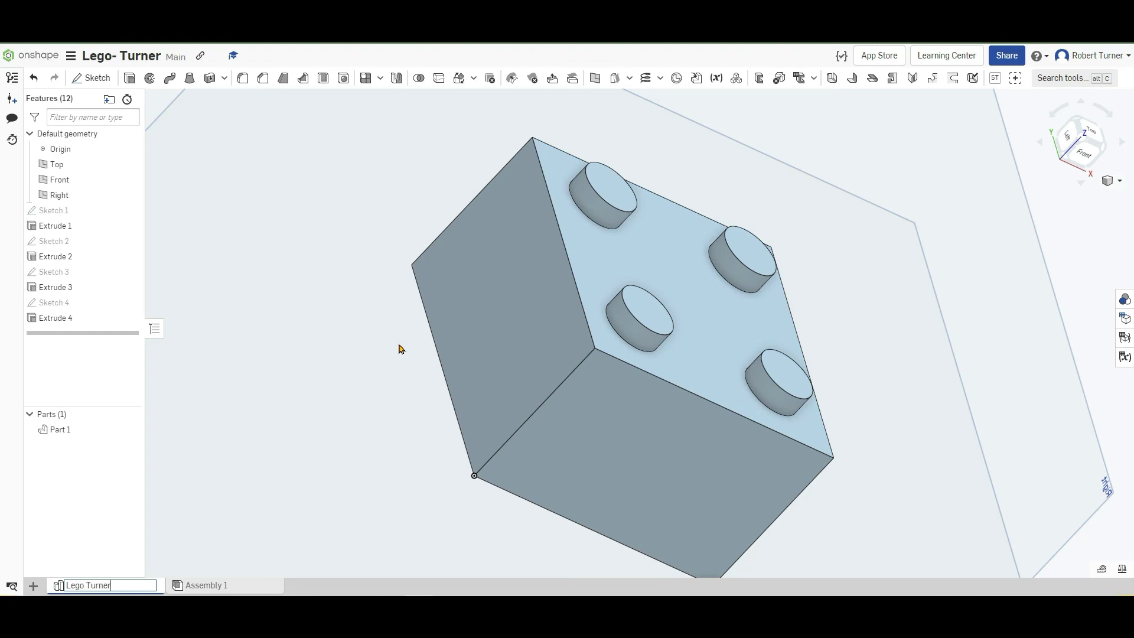
Step: Export Part 1 as a binary STL file in millimeters with fine resolution, using the Download option
right_click(76, 435)
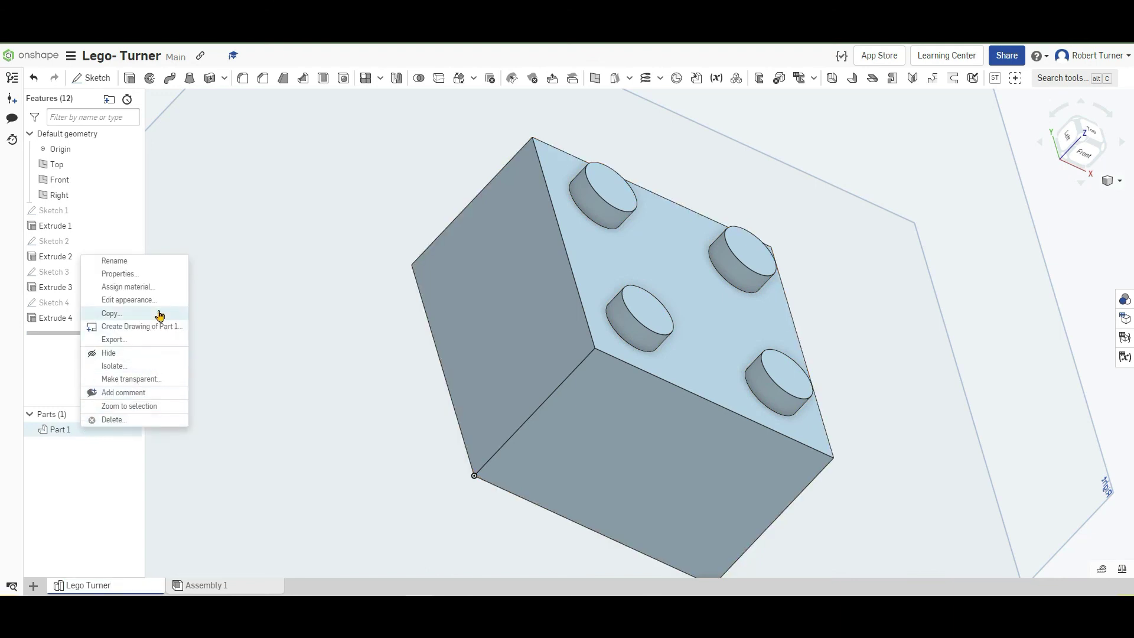
left_click(147, 342)
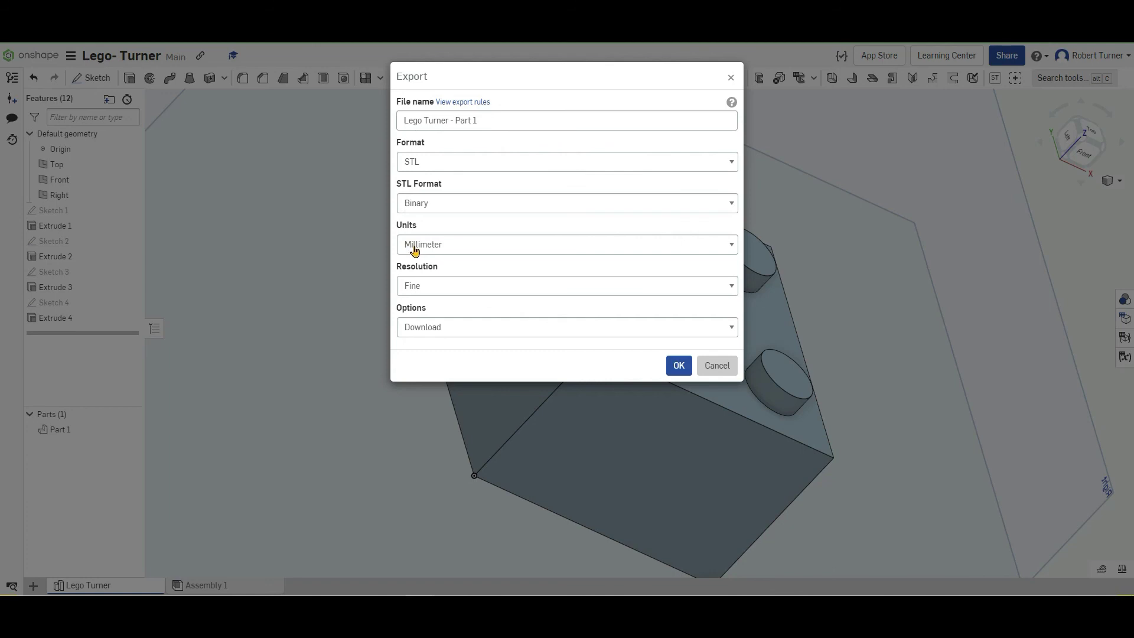
left_click(673, 369)
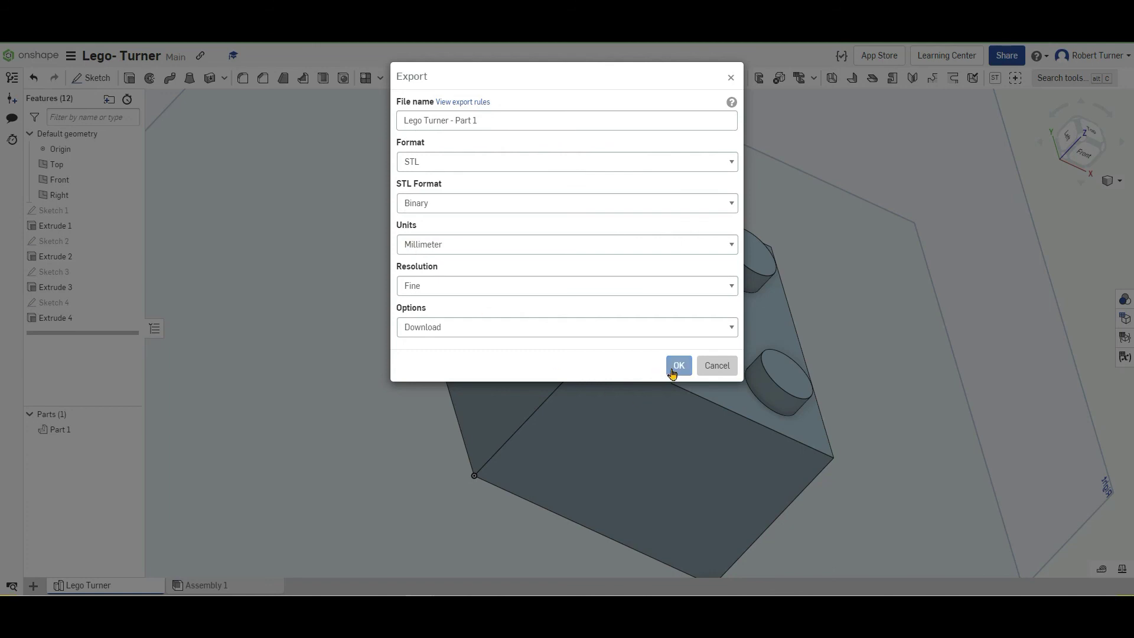